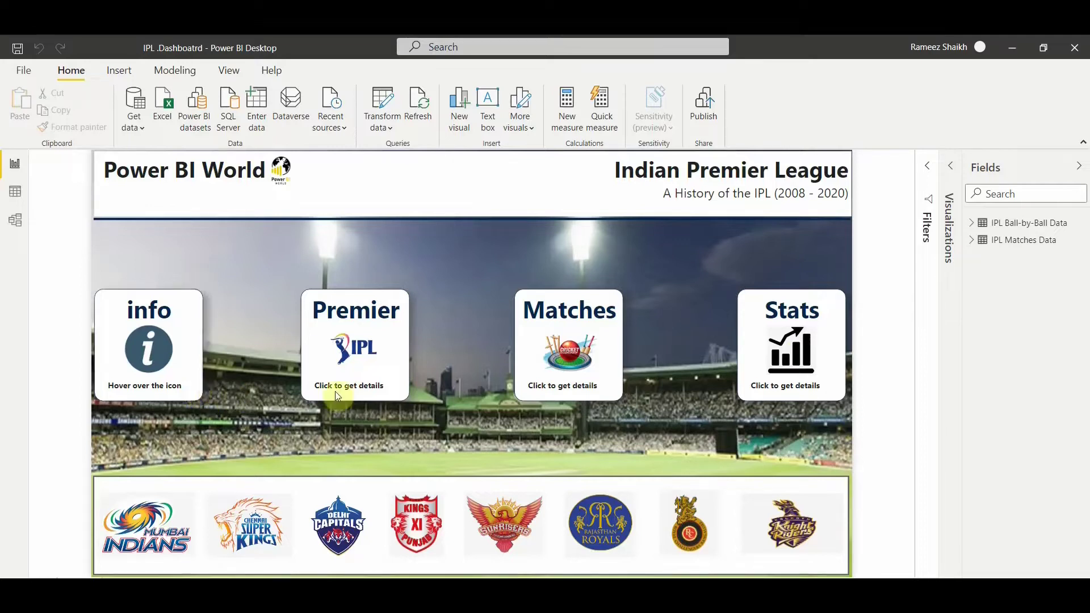
- Open the Matches page and filter it to the 2008 season with the Pick a Year slicer
left_click(574, 360, "ctrl")
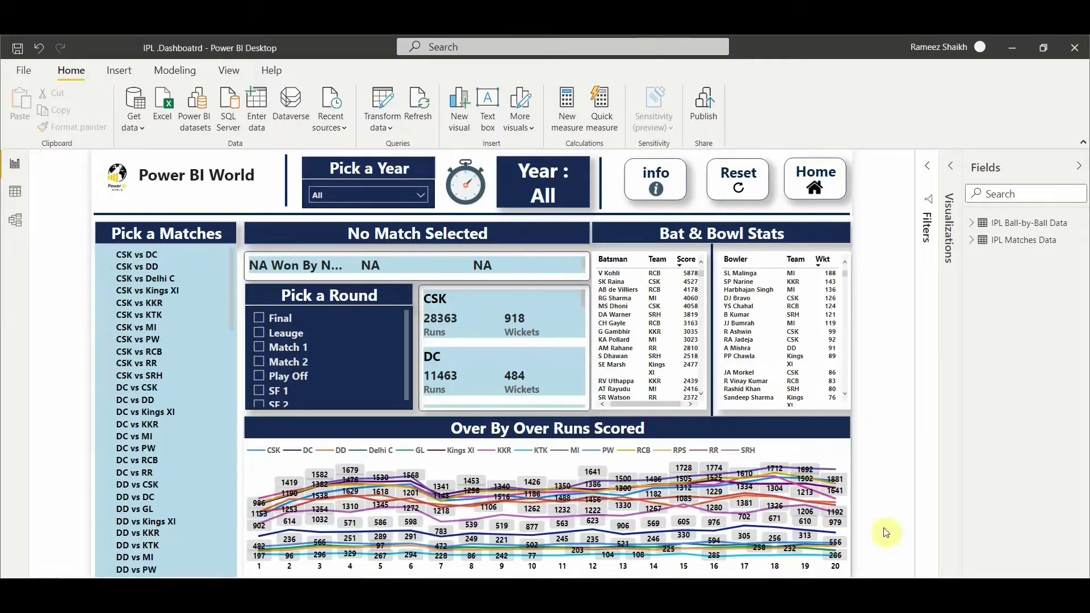
left_click(378, 188)
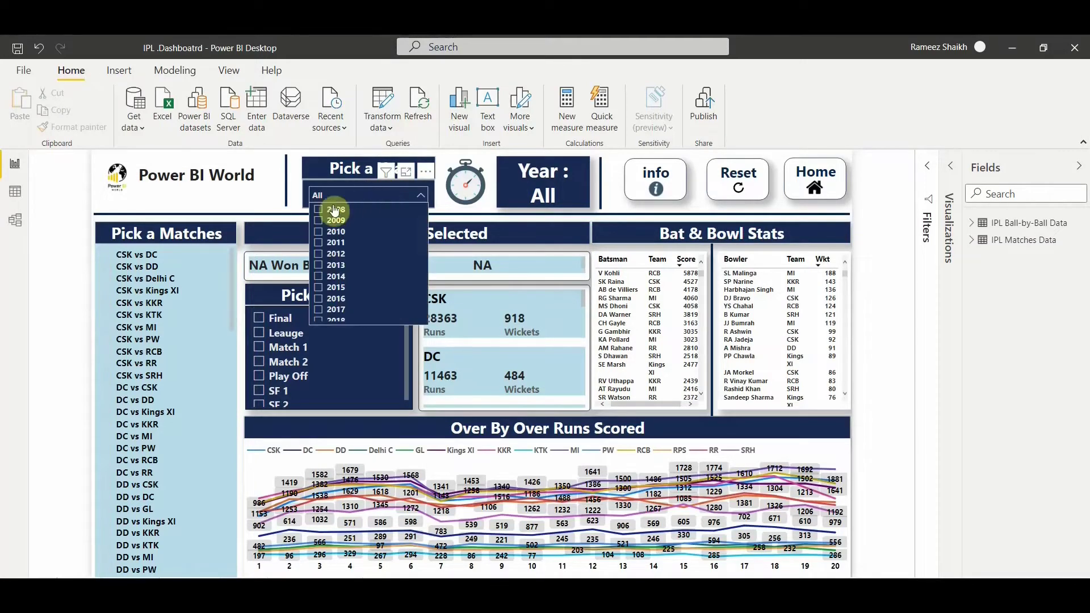
left_click(332, 169)
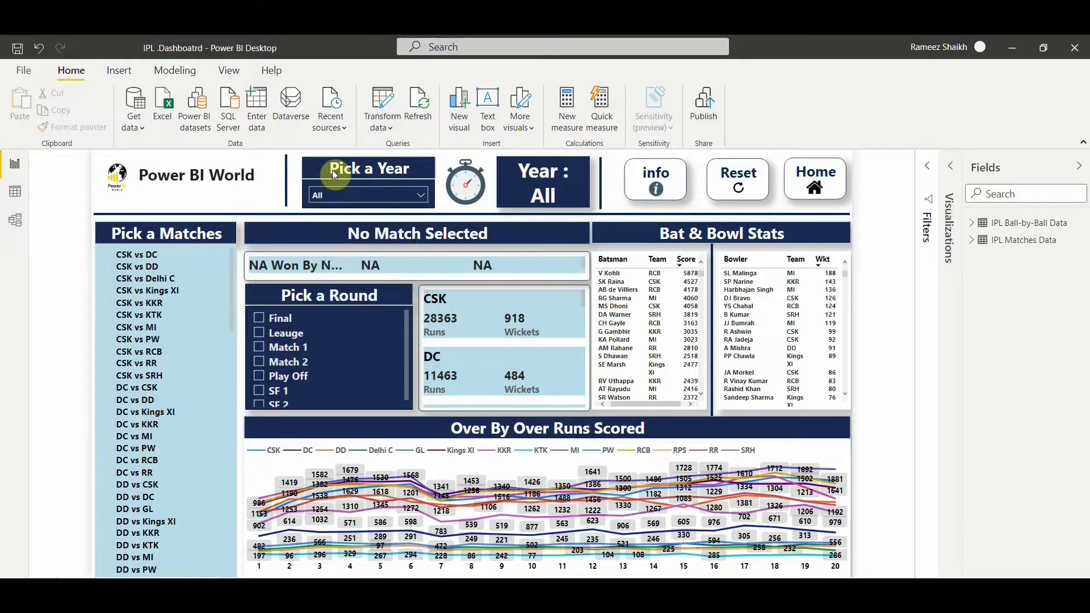
left_click(382, 196)
left_click(345, 212)
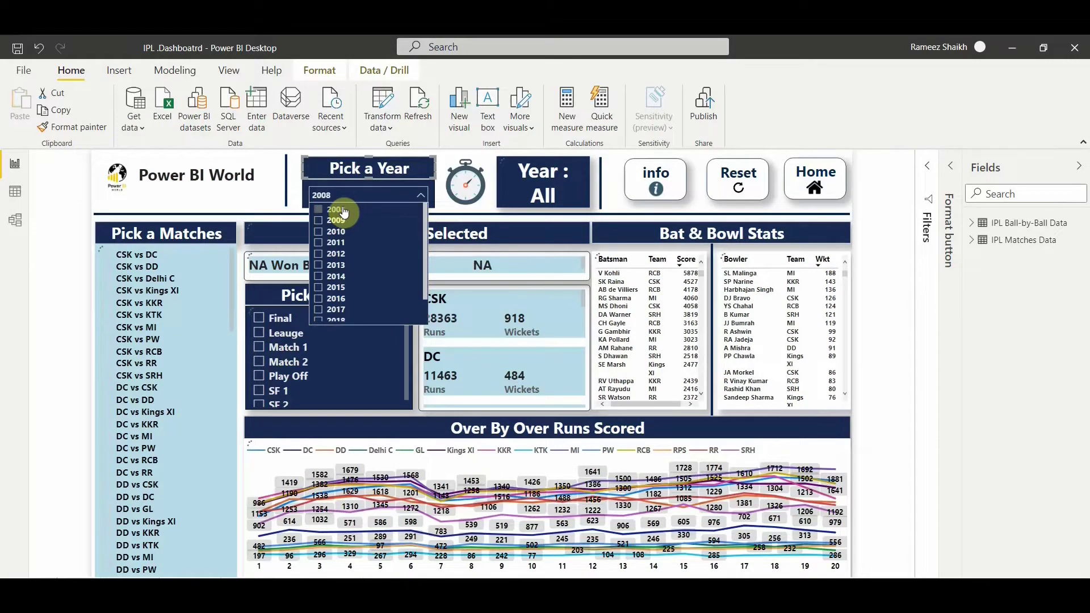
left_click(351, 192)
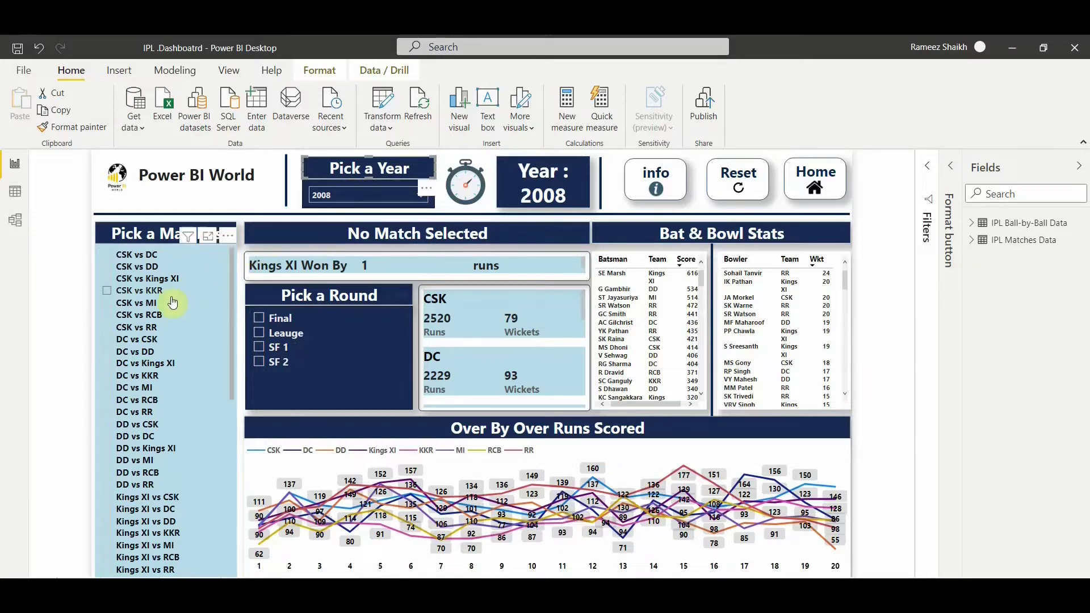
- Select the RCB vs KKR match to show KKR's 140-run win, 222 to 82
left_click(152, 235)
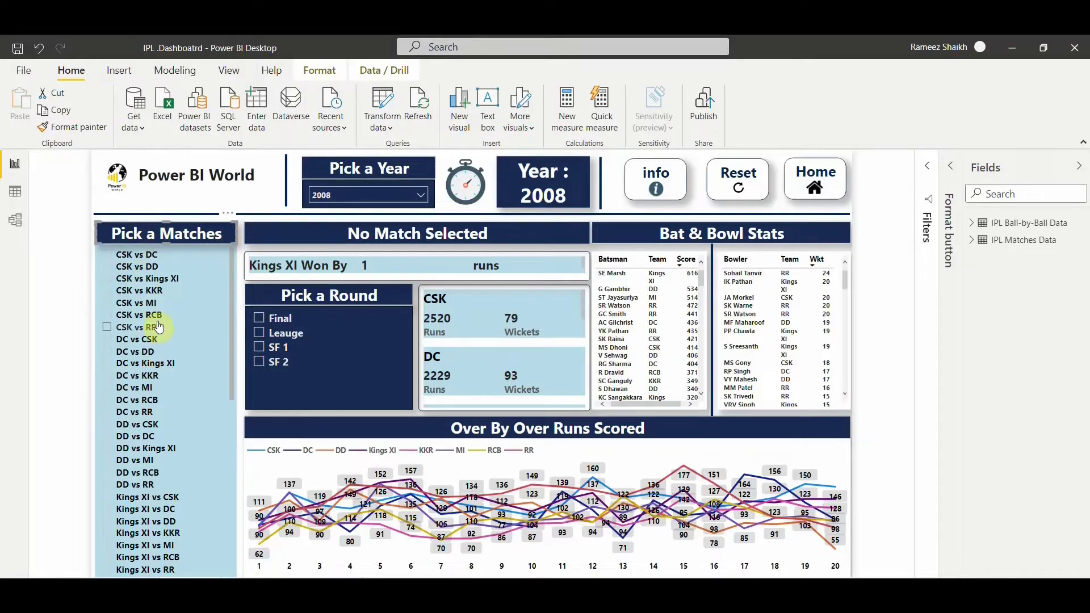
scroll(159, 328, "down", 2)
scroll(159, 329, "down", 5)
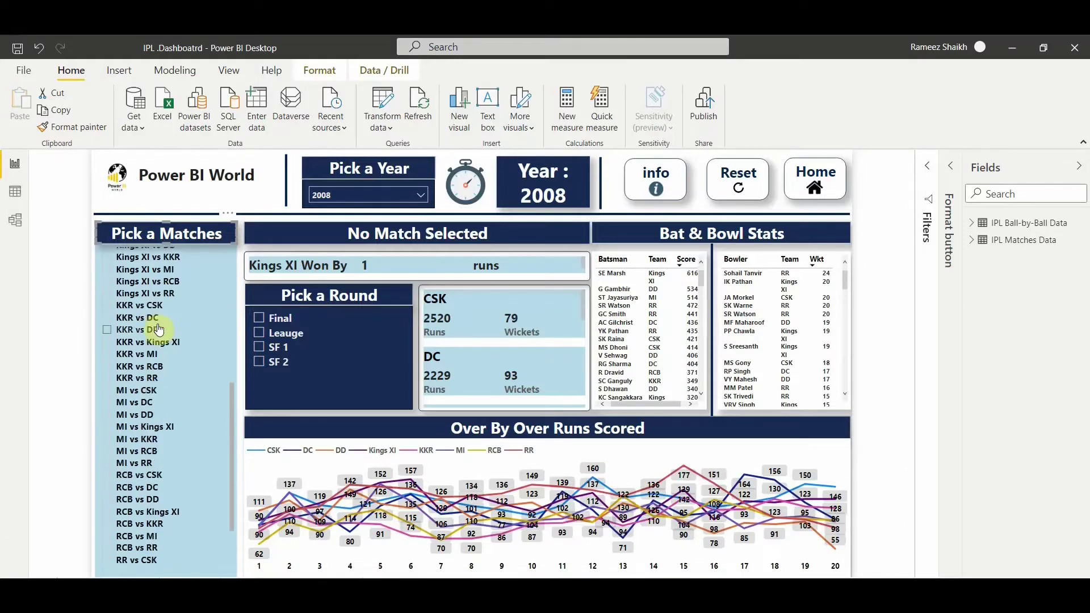
scroll(159, 329, "down", 2)
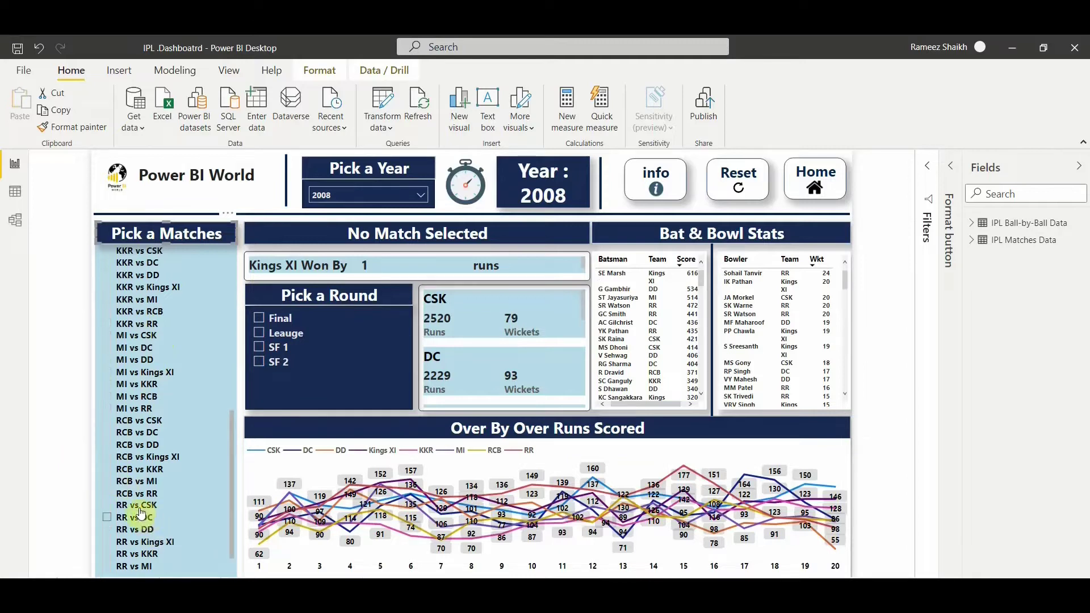
left_click(149, 475)
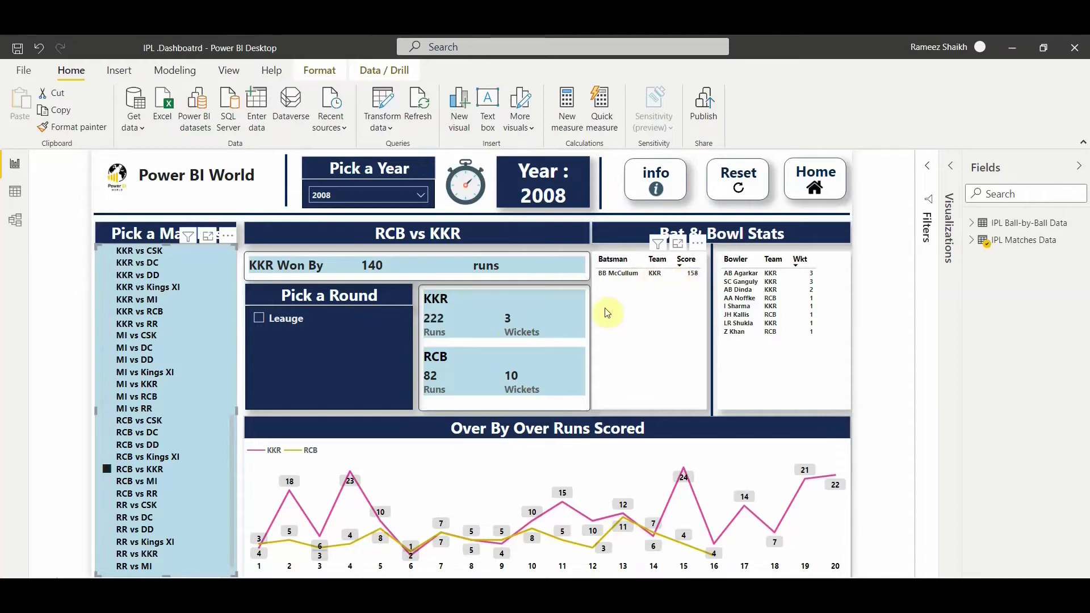
left_click(685, 281)
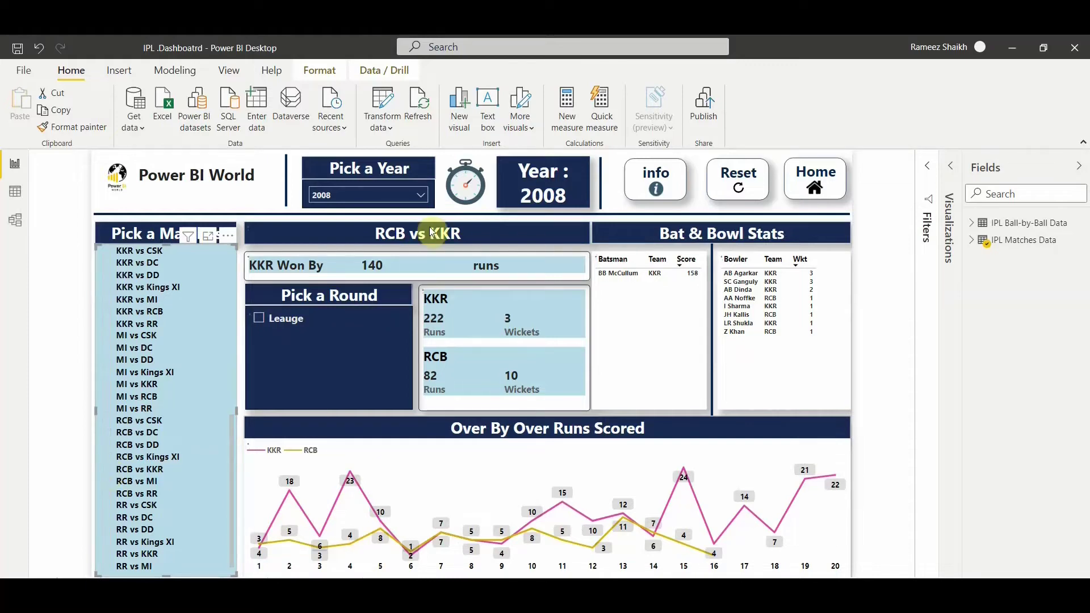
- Switch the Matches page season filter from 2008 to 2014
left_click(400, 189)
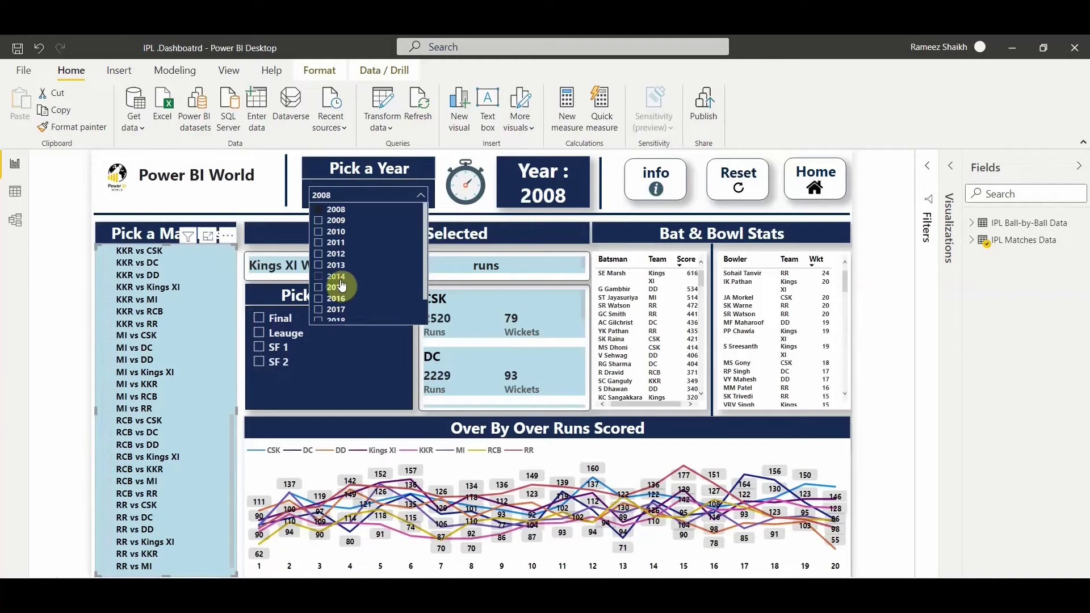
left_click(338, 277)
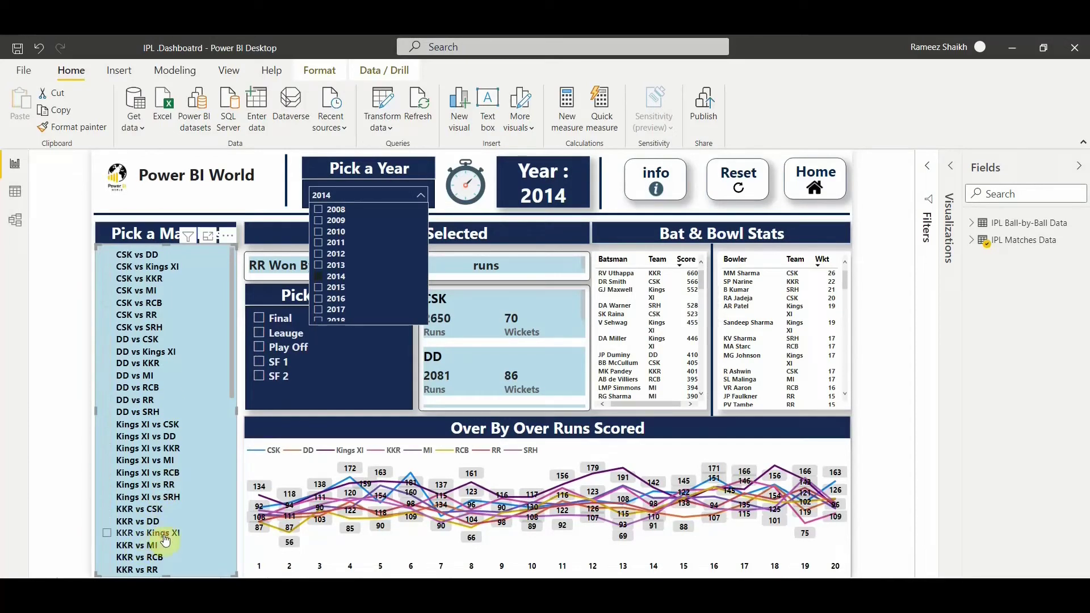
left_click(151, 319)
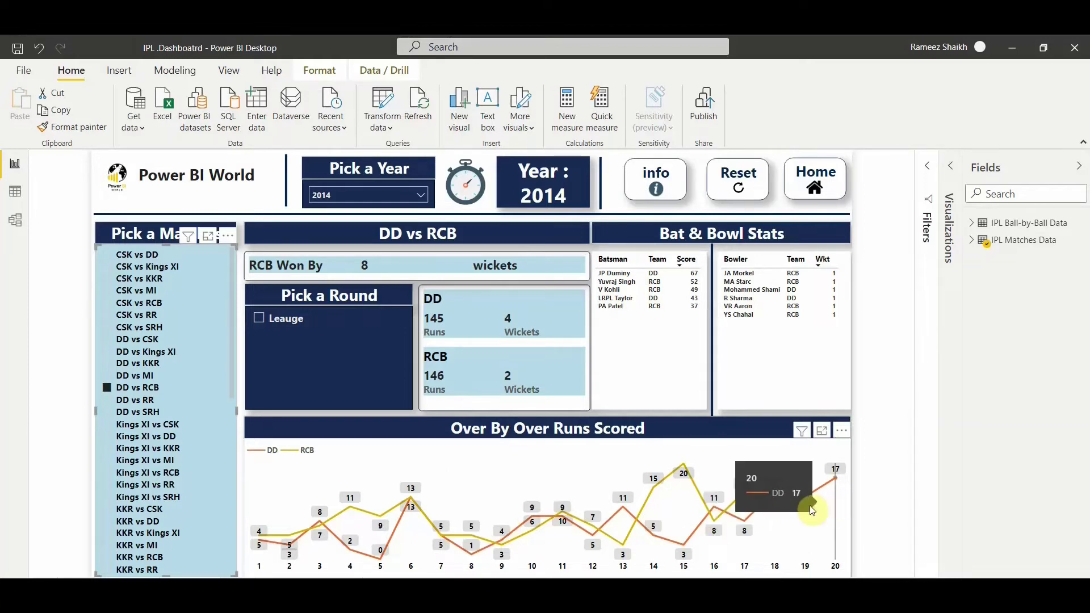
- Clear the DD vs RCB match selection and return to the IPL home page
left_click(131, 388)
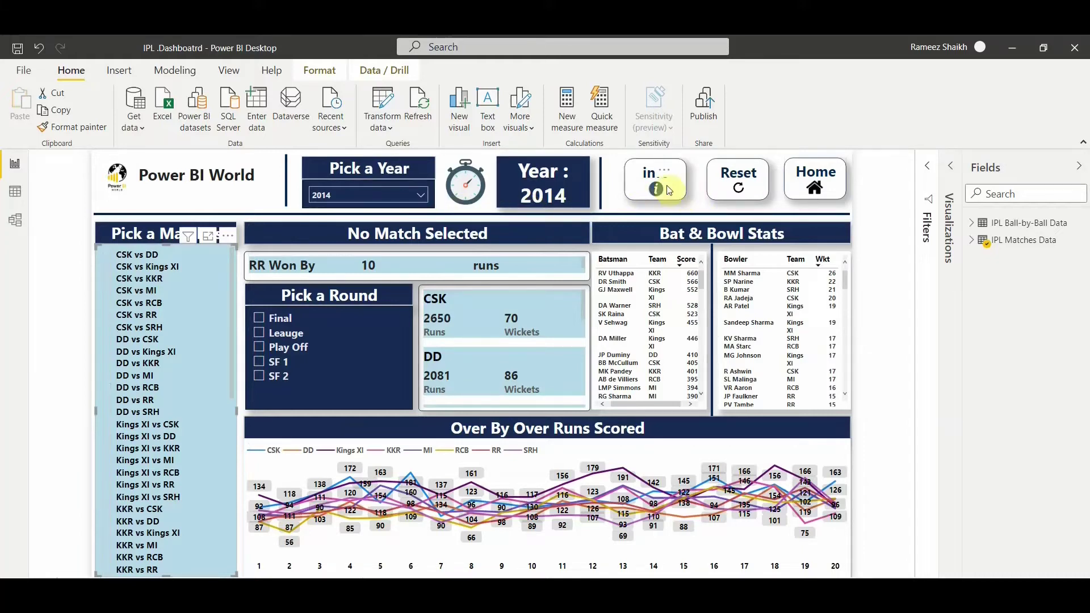
left_click(815, 193, "ctrl")
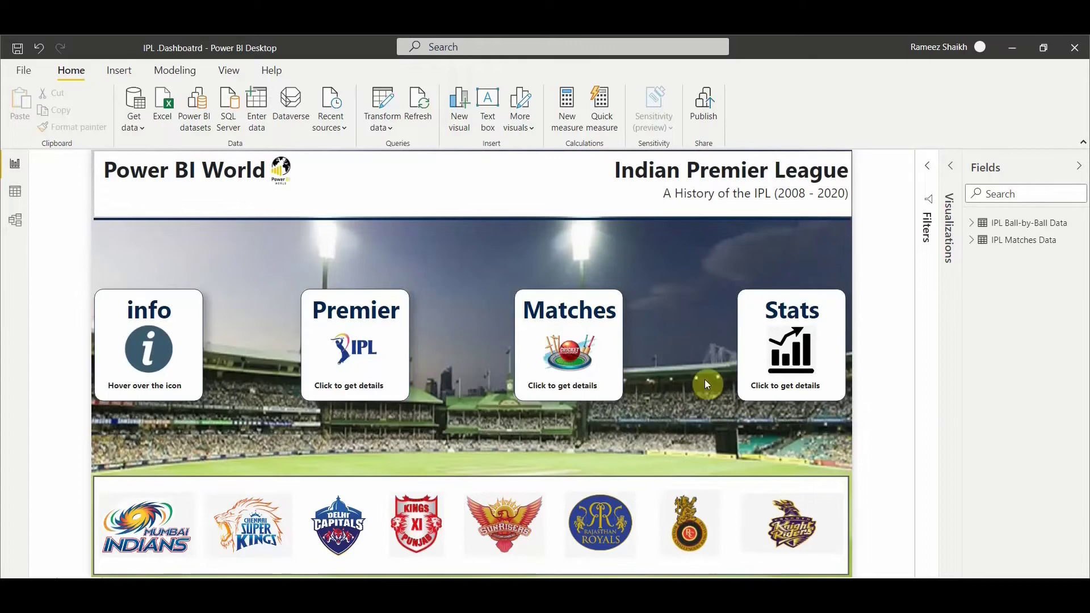
- Open the Stats page and sort the IPL Career Stats table by innings, runs and batting average
left_click(790, 358, "ctrl")
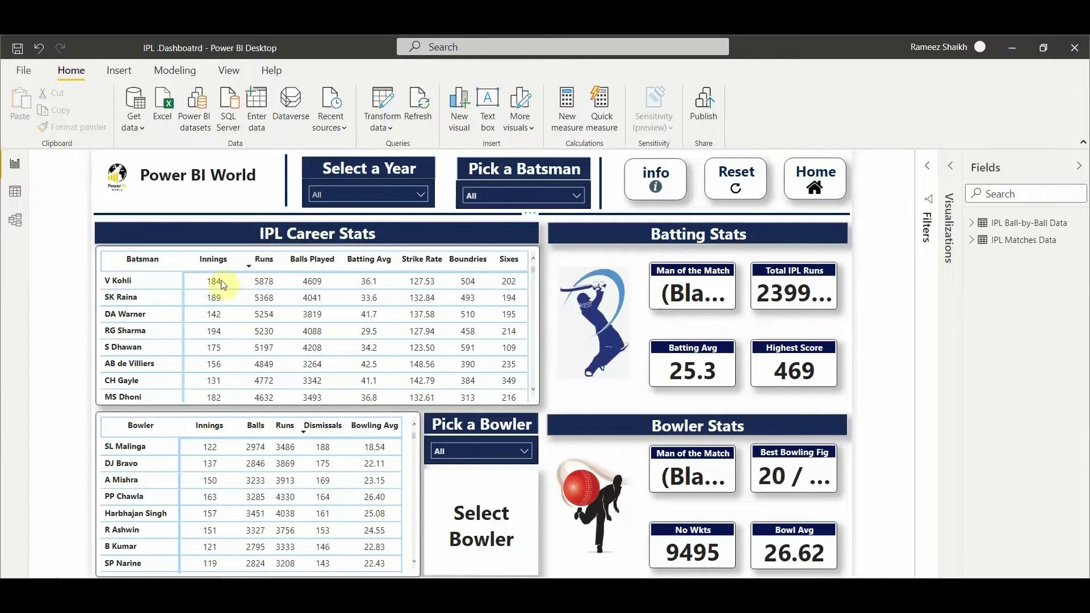
left_click(231, 267)
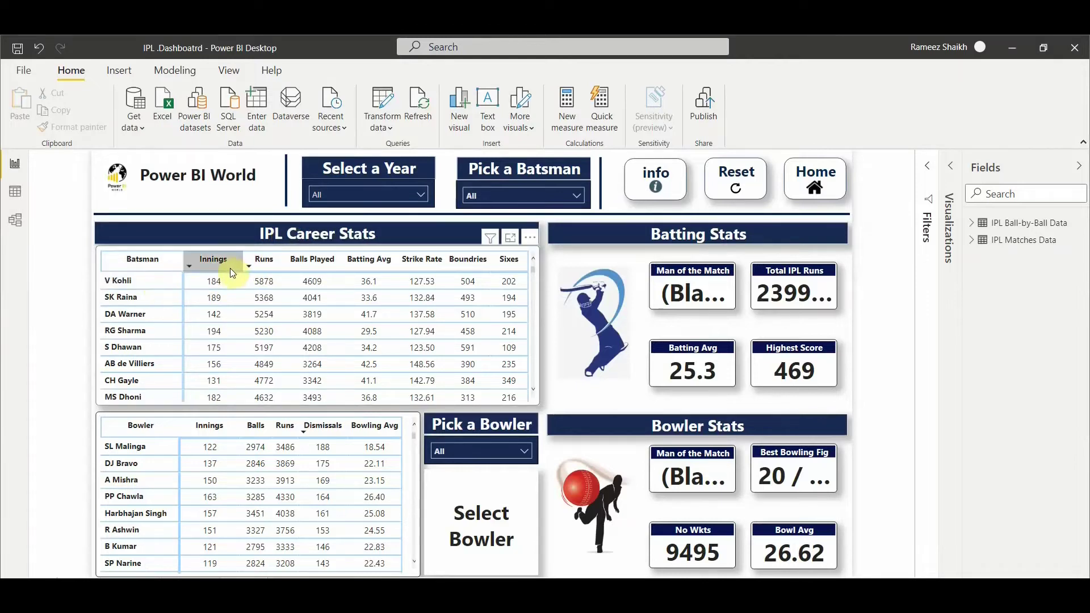
left_click(262, 268)
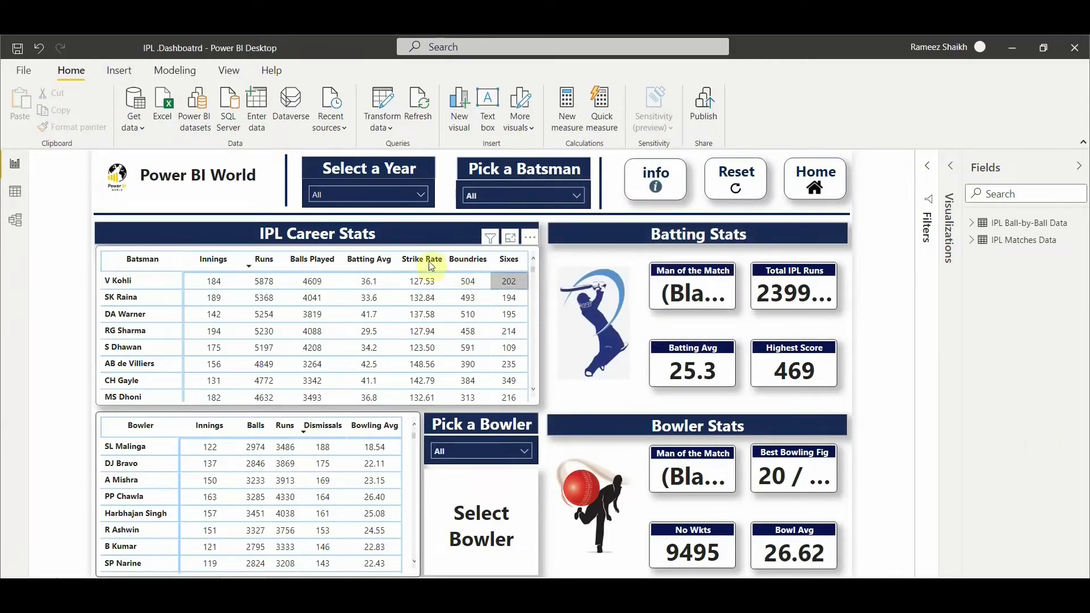
left_click(396, 257)
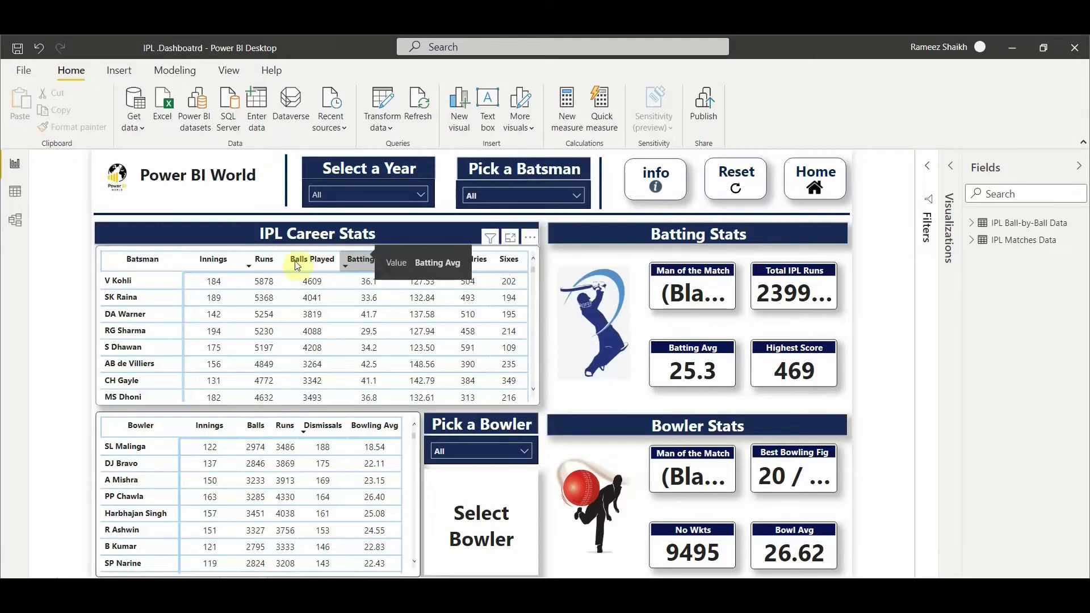
- Filter the Stats page to 2015 and select V Kohli: 505 runs, 36.1 average, top score 83
left_click(400, 197)
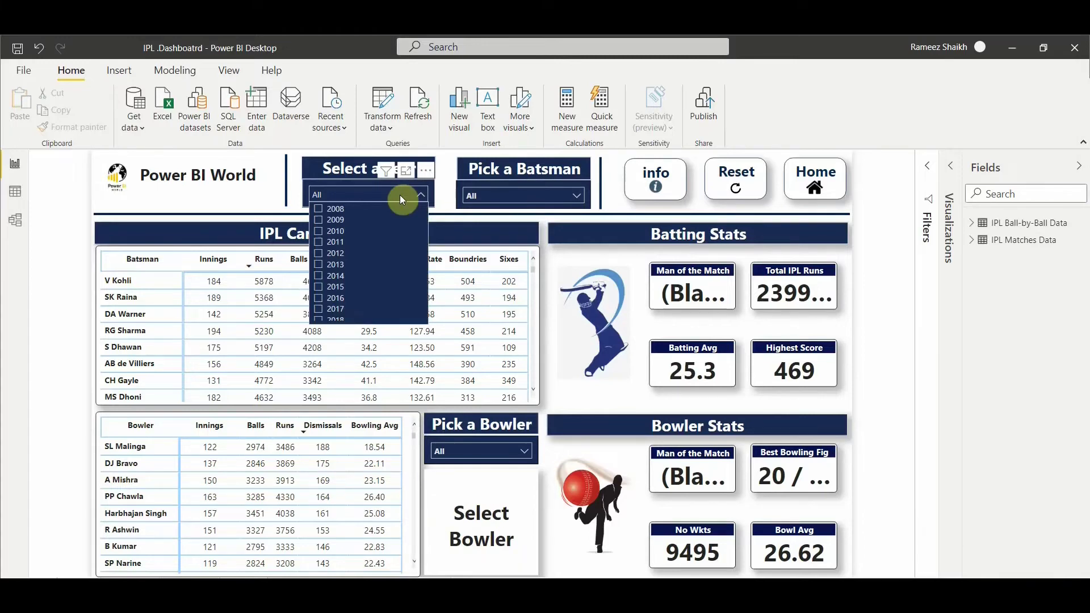
left_click(337, 286)
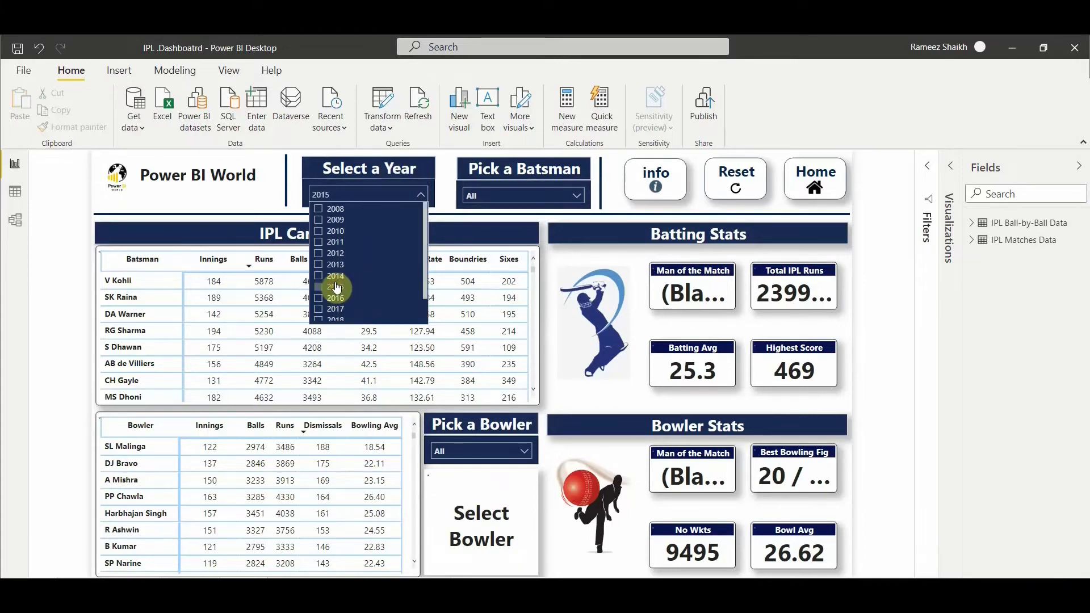
left_click(372, 168)
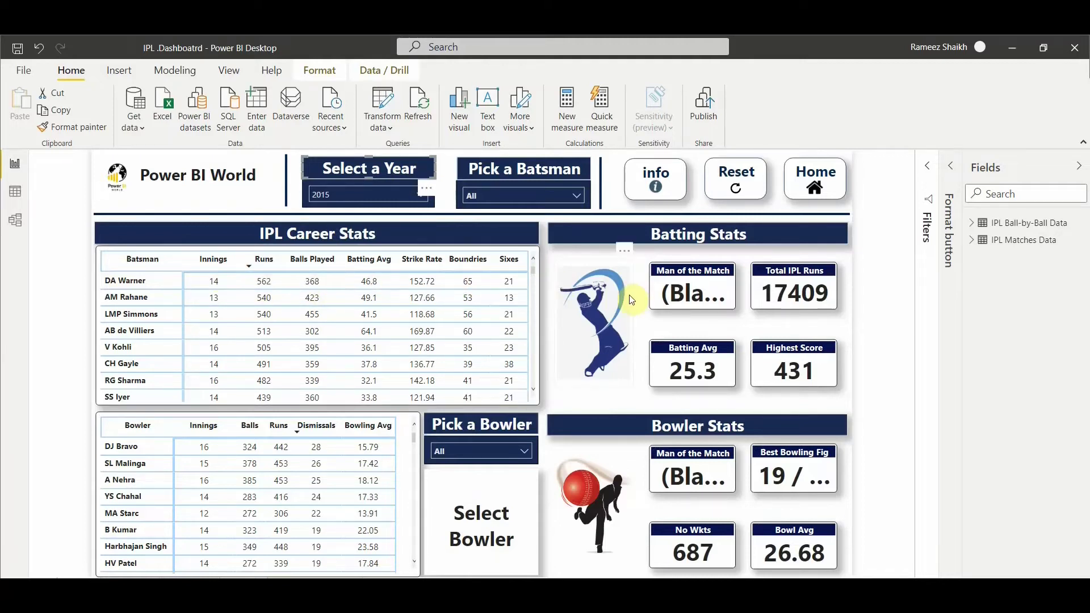
left_click(126, 348)
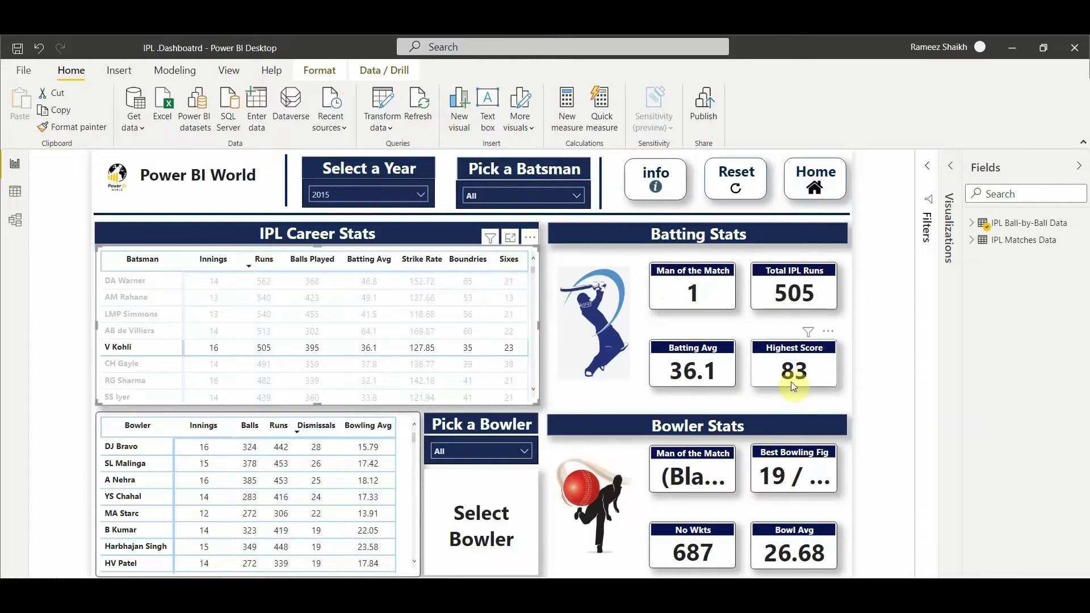
- Select AM Rahane to show his 2015 batting: 540 runs, 49.1 average, top score 94
left_click(137, 300)
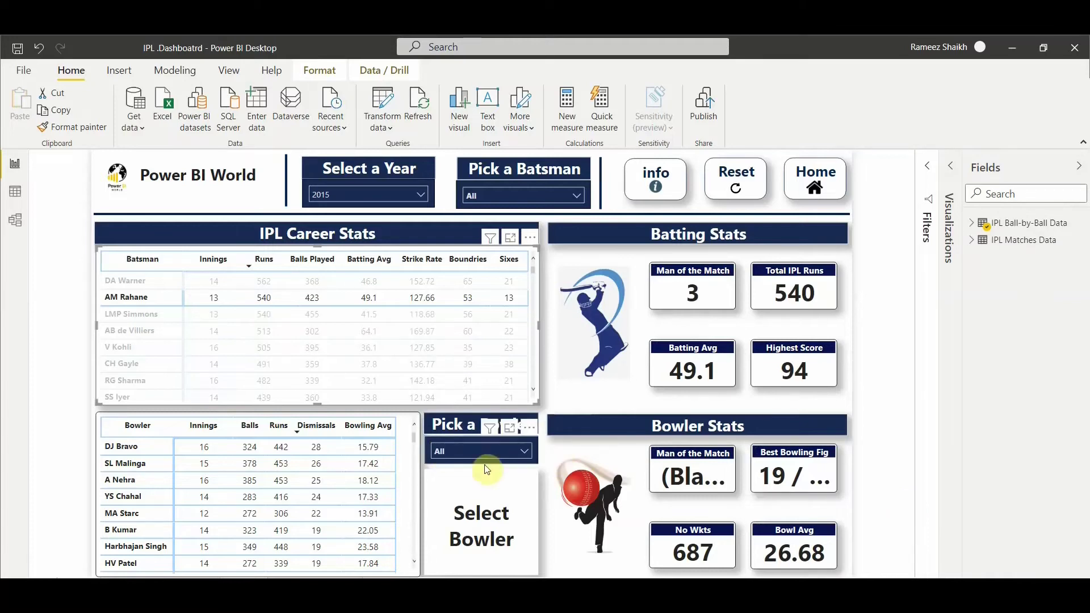
mouse_move(324, 449)
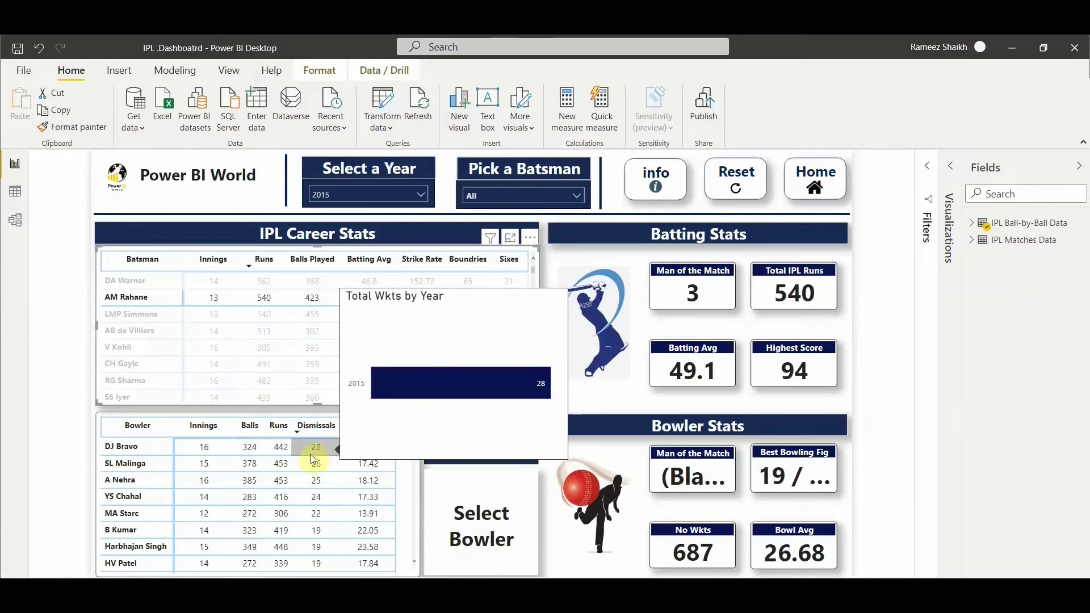
mouse_move(310, 470)
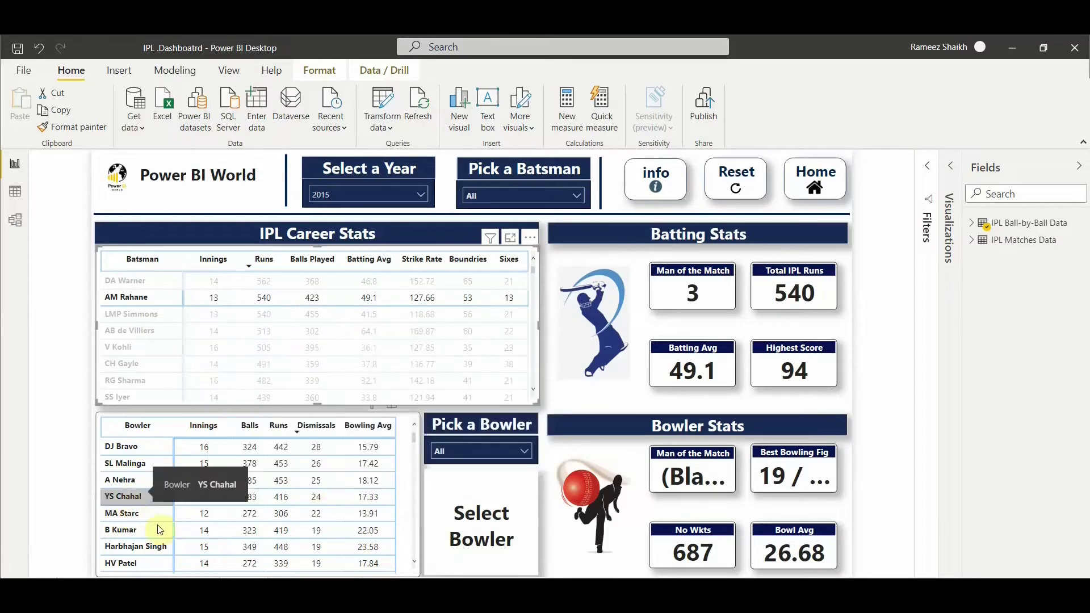
- Pick SL Malinga, then YS Chahal, then Harbhajan Singh (19 wickets, 23.58 average) in the Bowler table
left_click(201, 469)
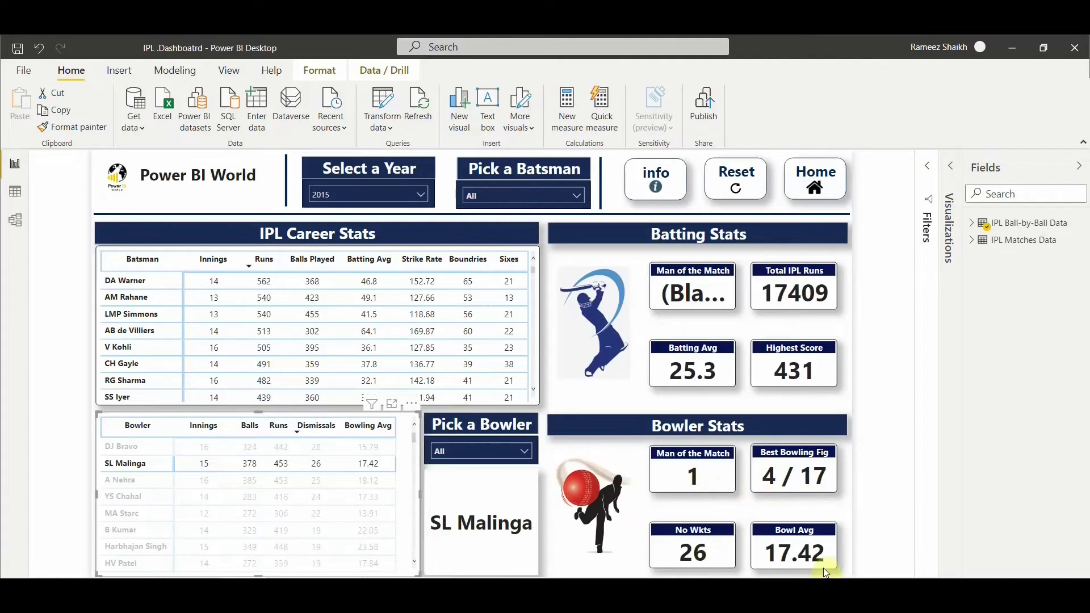
left_click(284, 495)
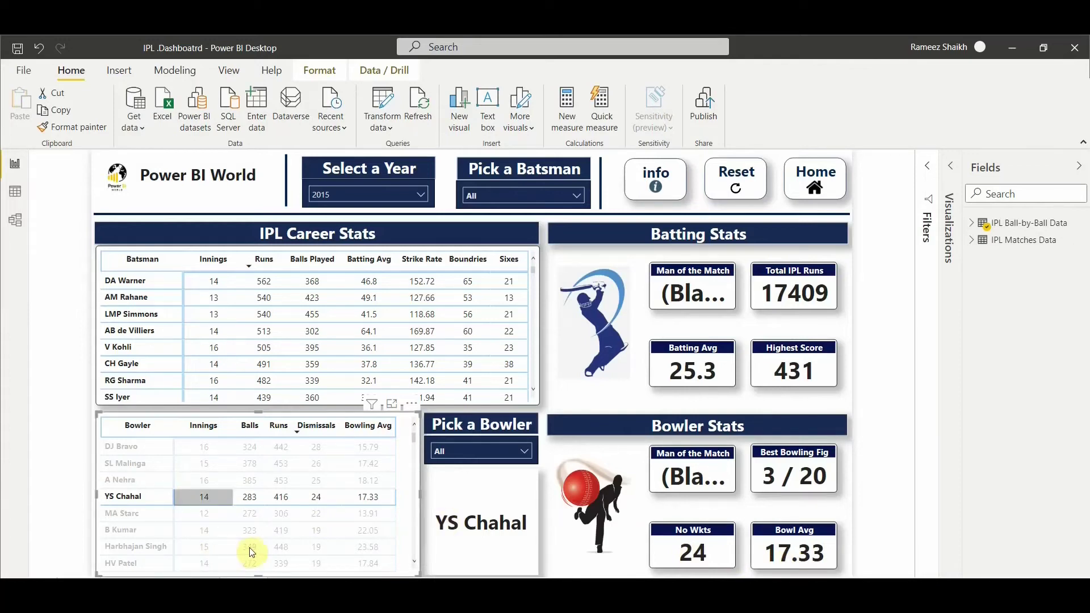
left_click(202, 550)
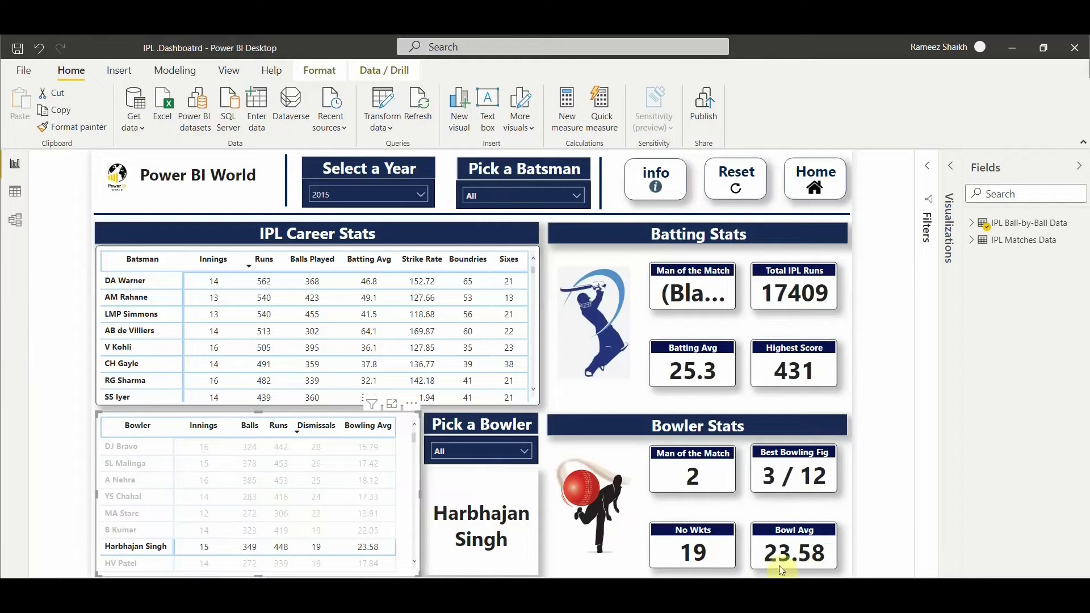
- Filter to 2017, select JD Unadkat's bowling, then reset the page to all seasons and players
left_click(402, 192)
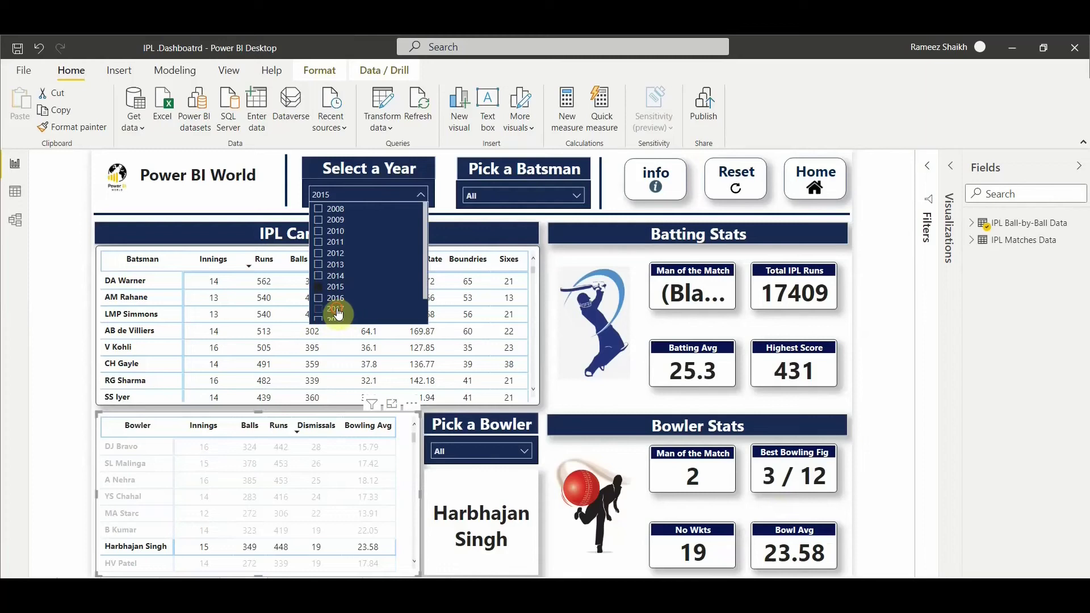
left_click(338, 312)
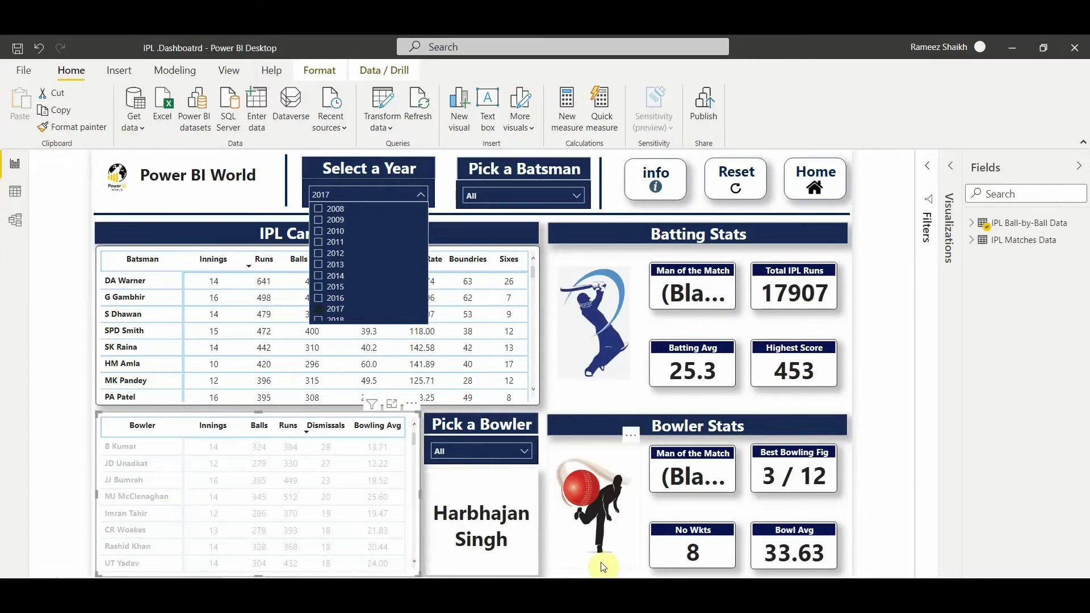
left_click(348, 194)
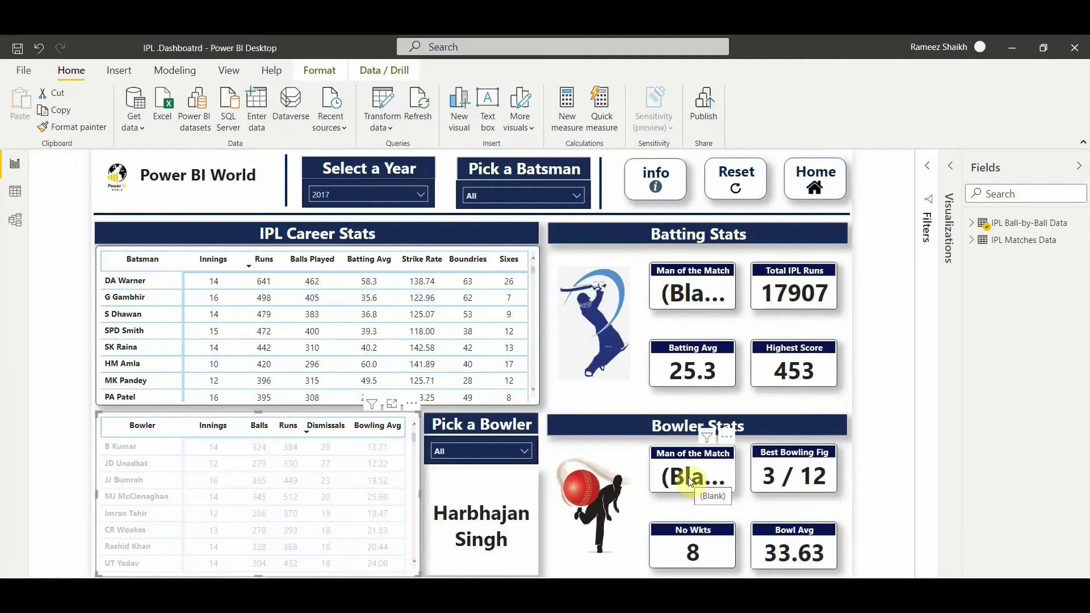
left_click(145, 464)
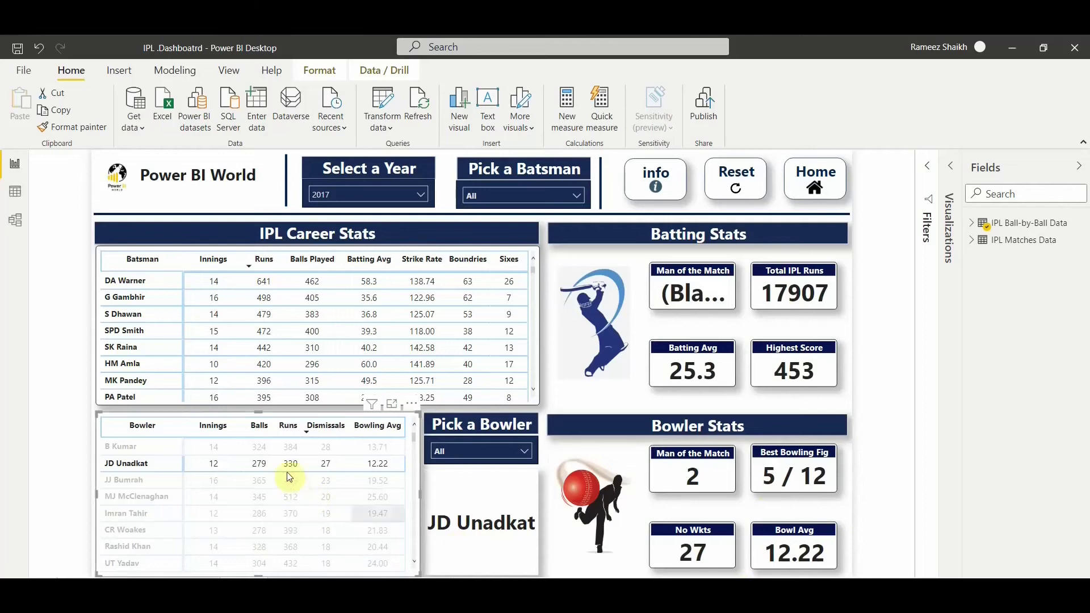
left_click(813, 190, "ctrl")
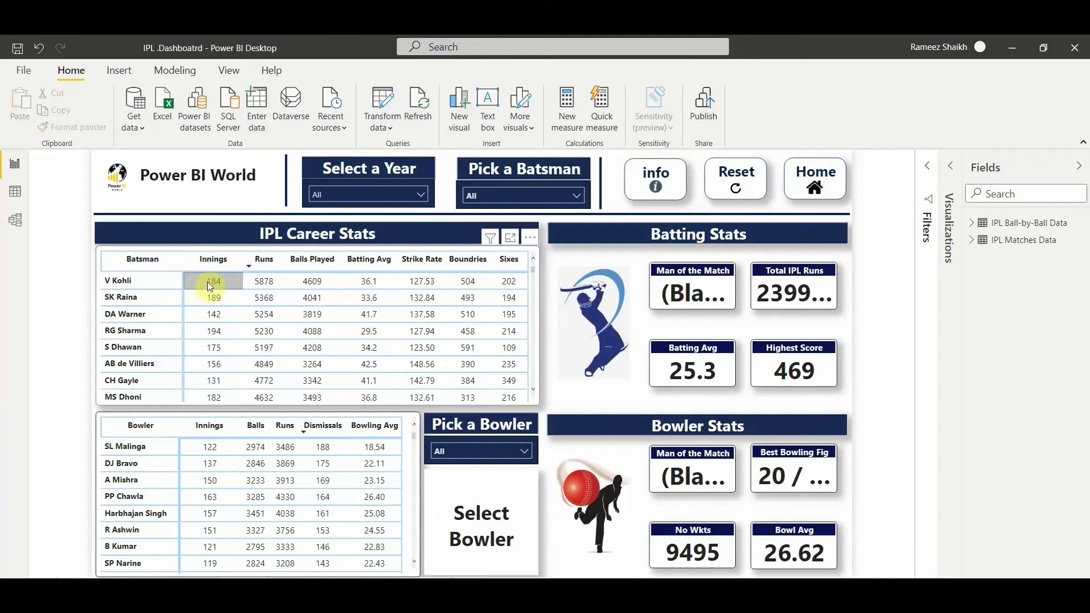
mouse_move(207, 282)
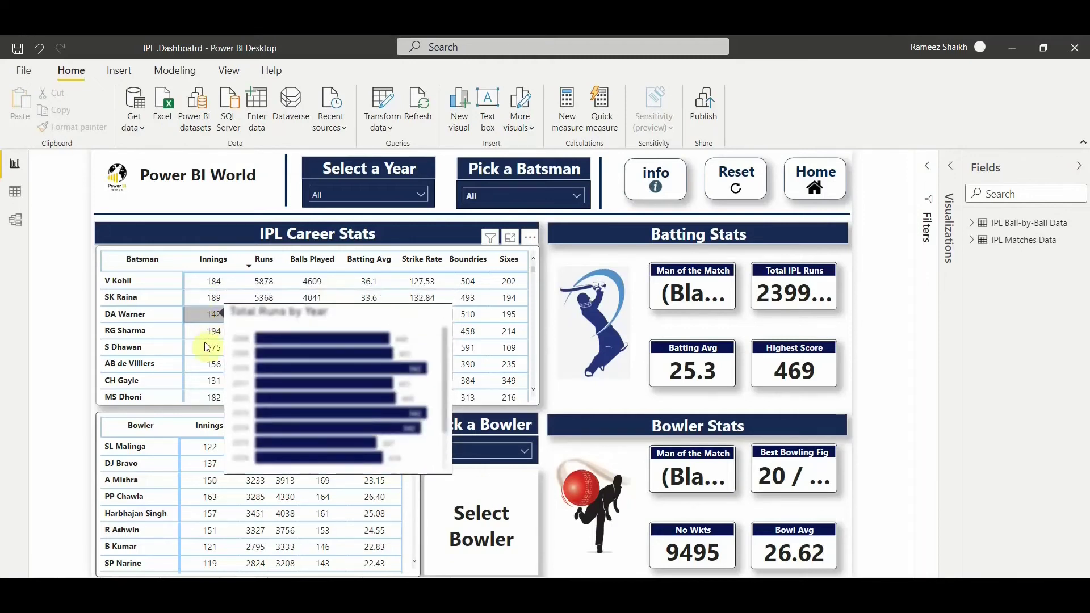
mouse_move(205, 366)
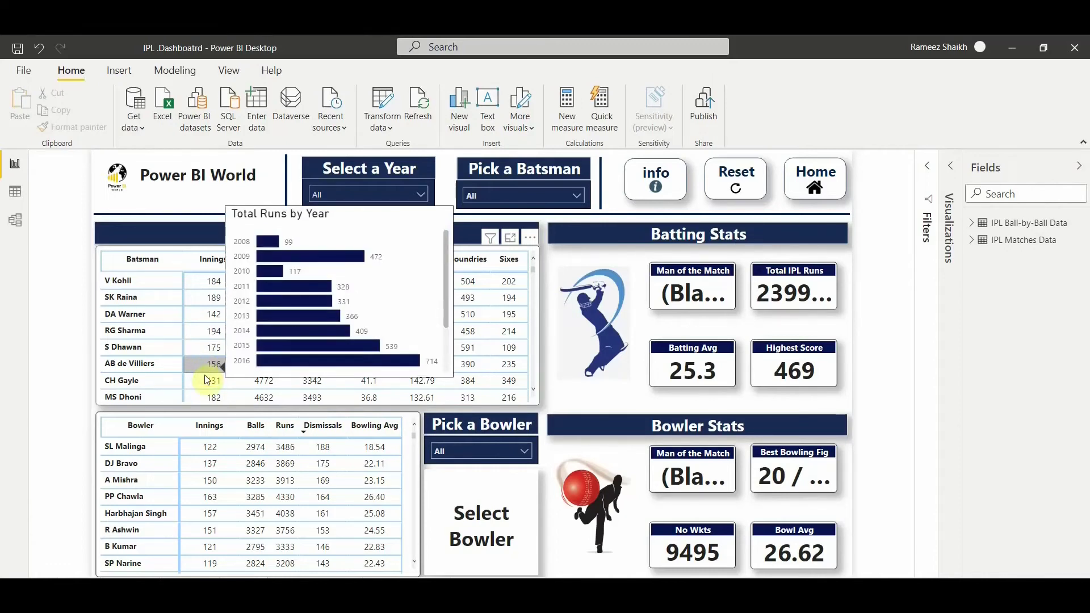
mouse_move(209, 457)
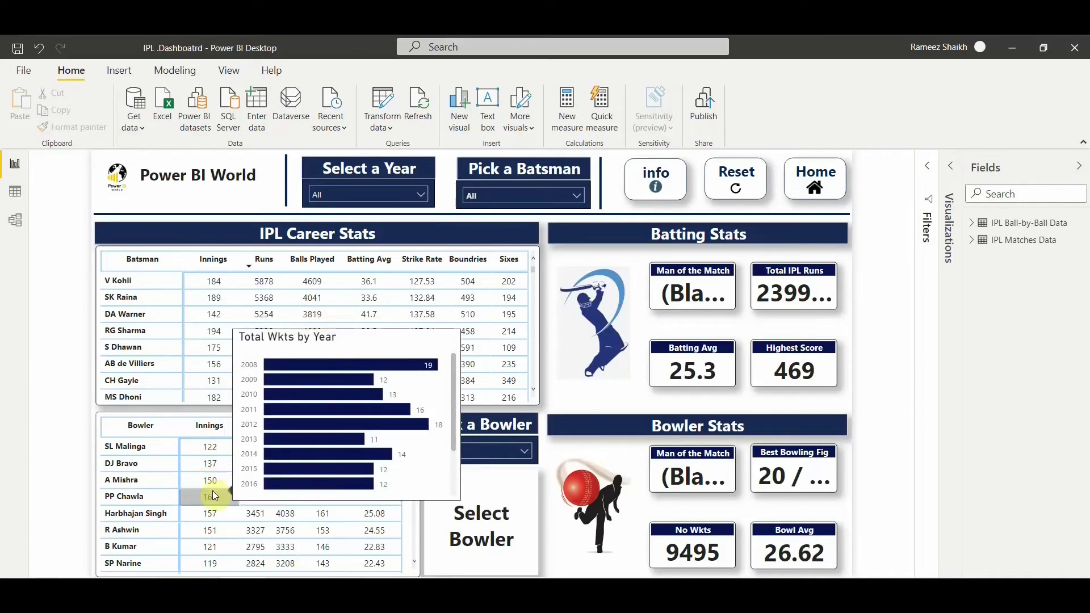
- Return to the home page and open the Premier overview: 816 matches, 253K runs, 9495 wickets
left_click(816, 194, "ctrl")
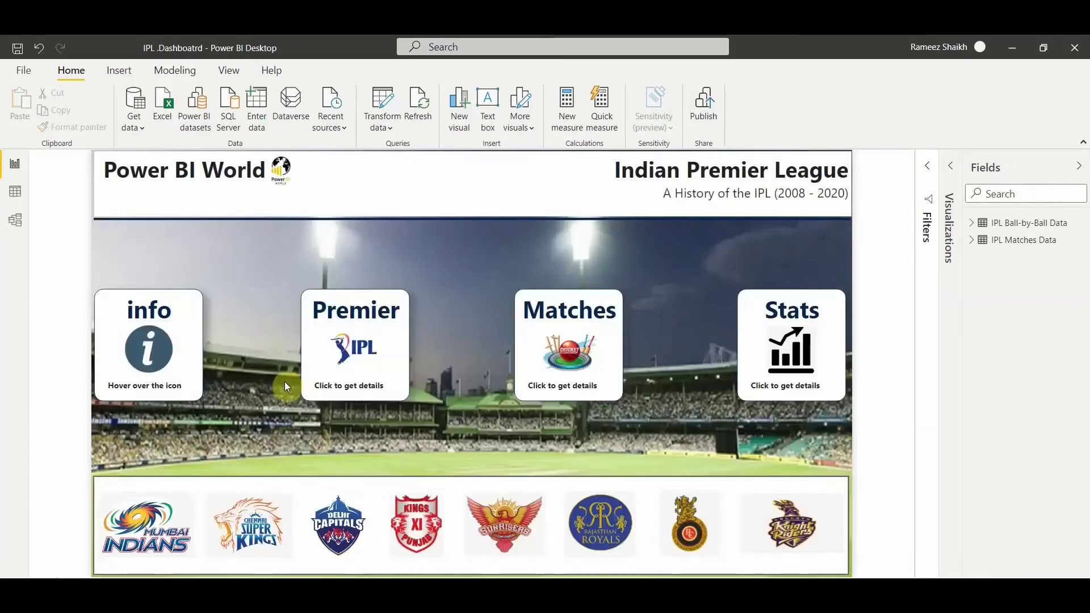
left_click(365, 355, "ctrl")
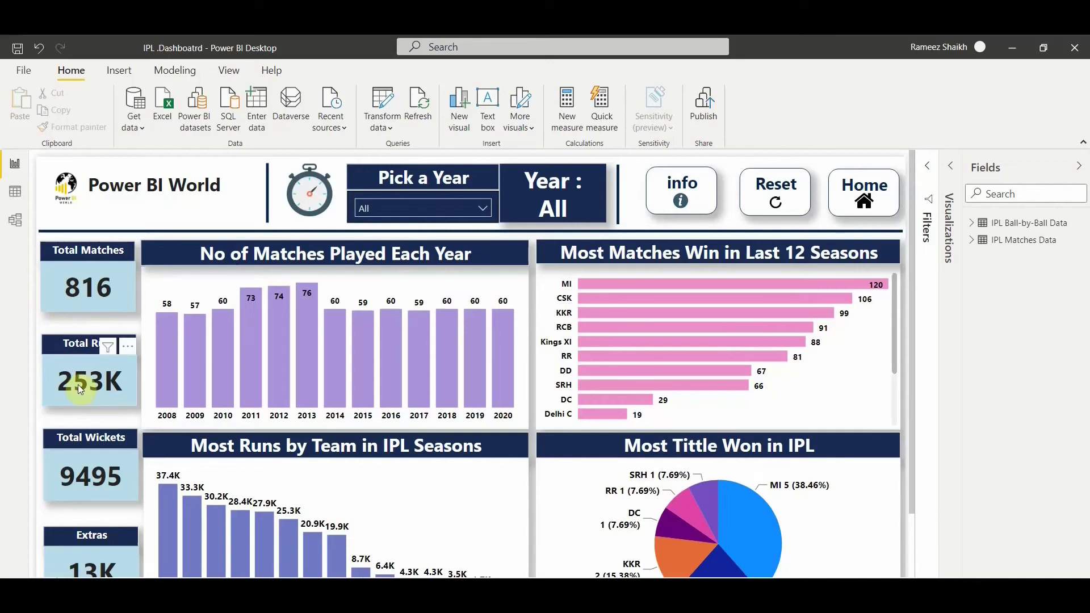
scroll(79, 387, "down", 2)
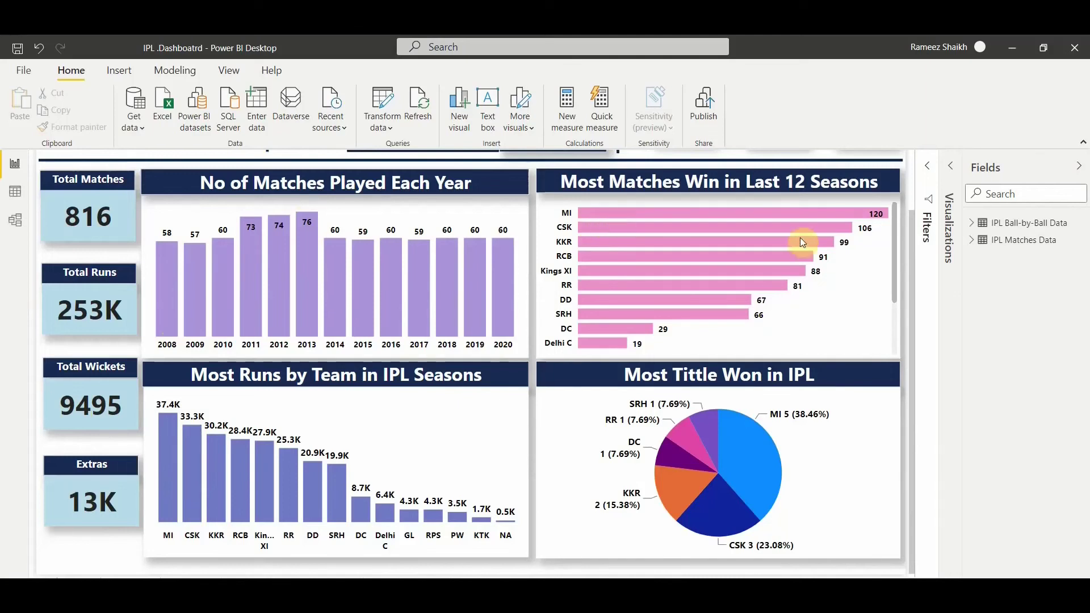
mouse_move(819, 219)
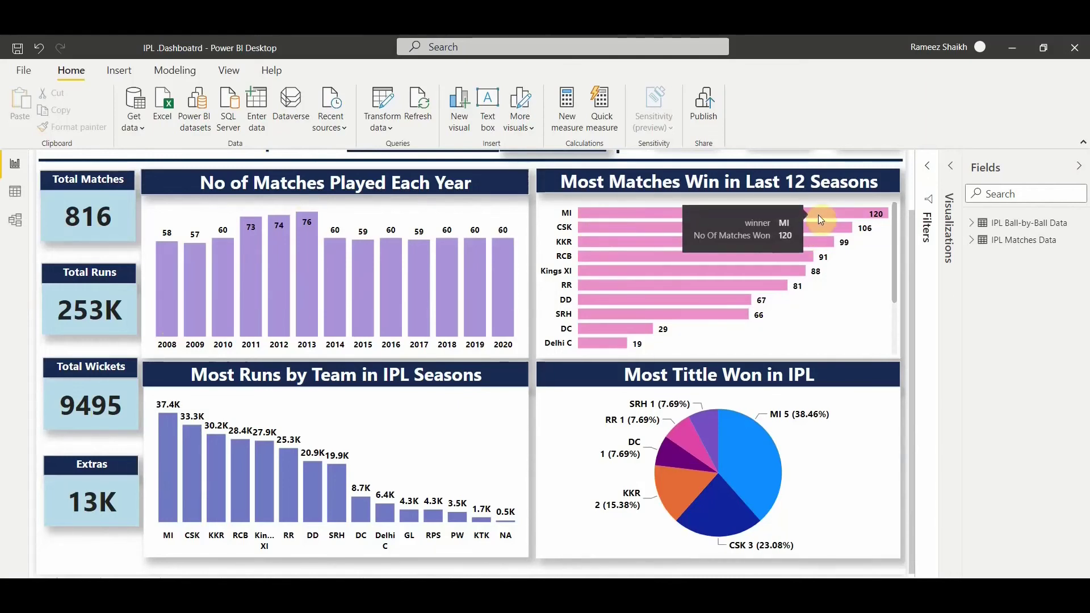
scroll(795, 261, "down", 3)
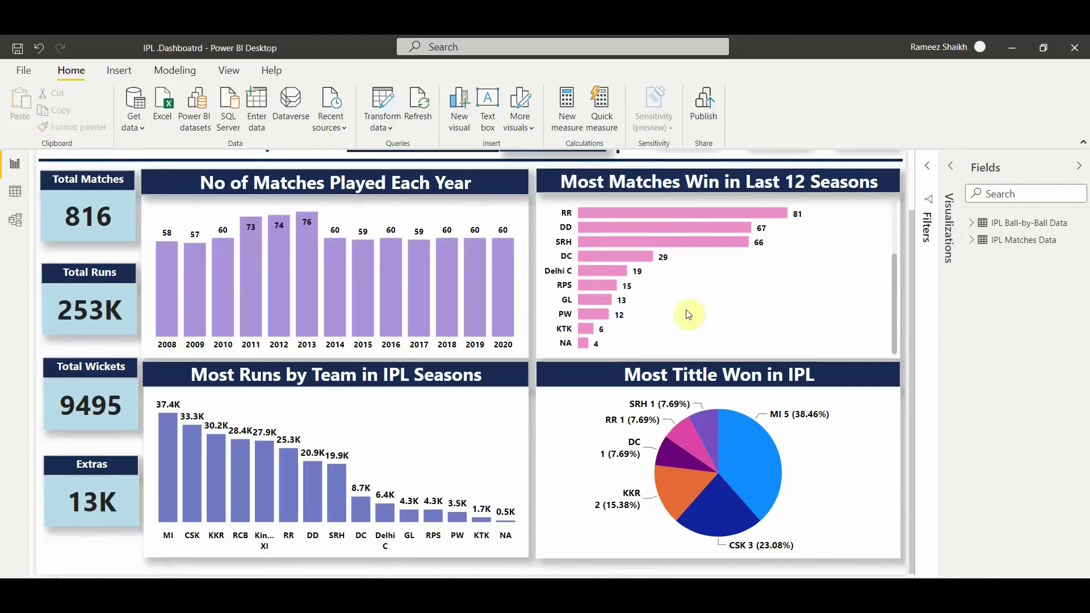
scroll(602, 338, "up", 3)
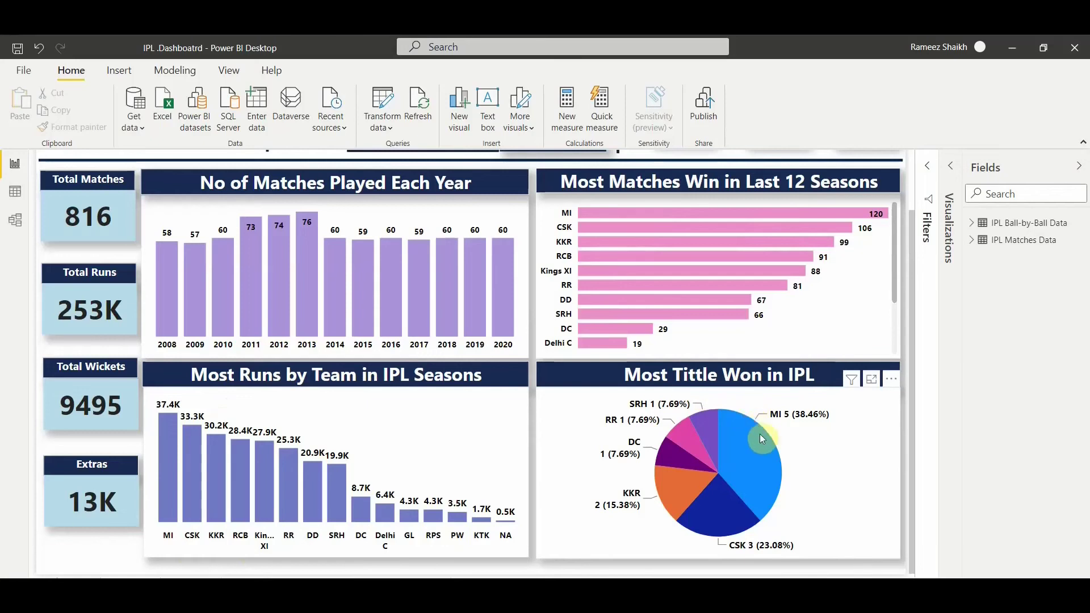
mouse_move(782, 425)
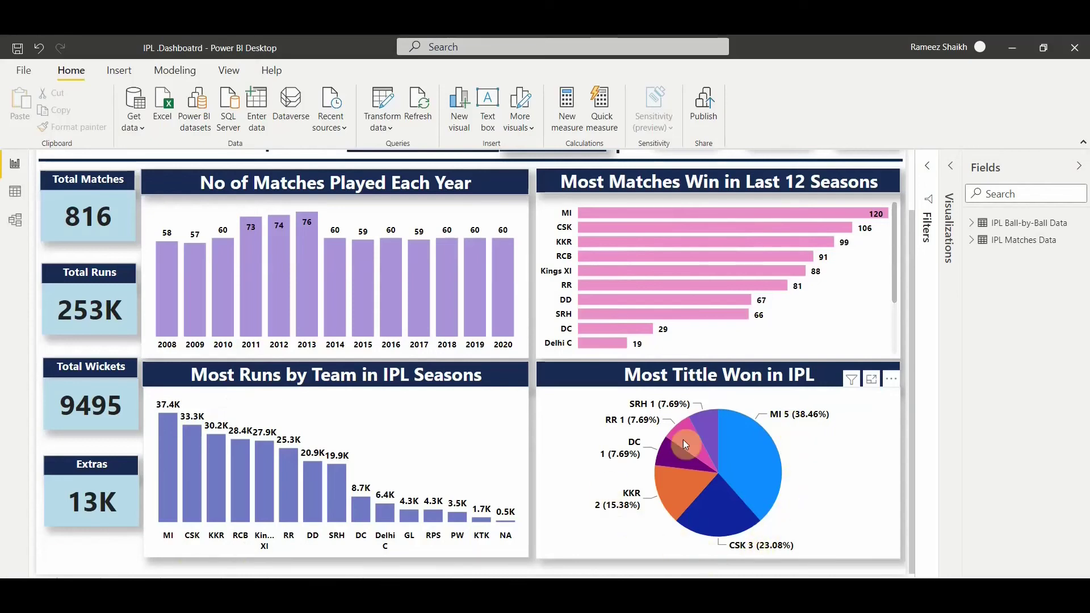
scroll(377, 307, "up", 2)
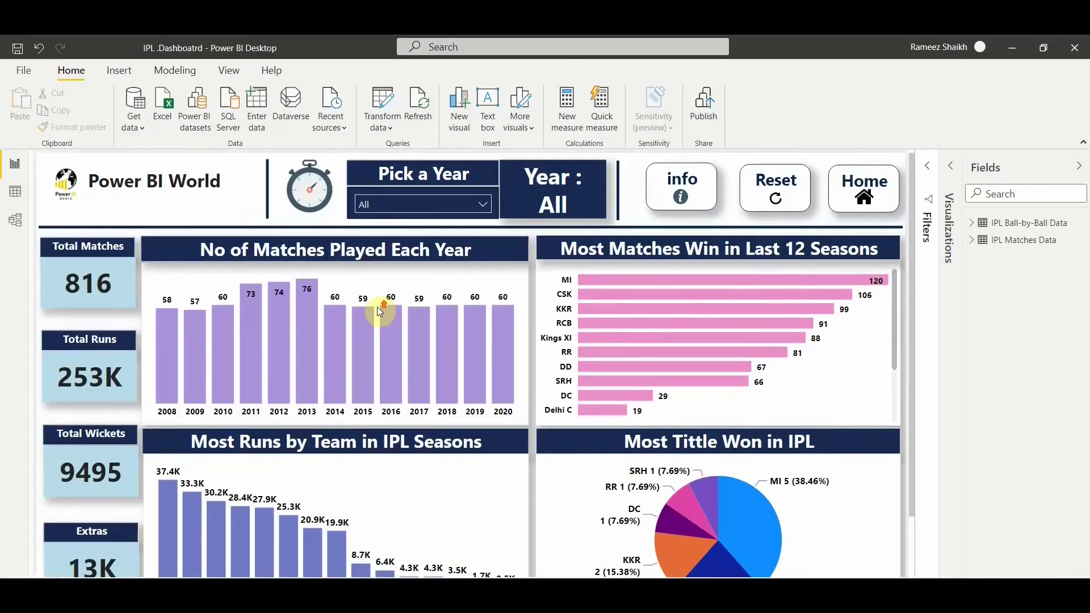
left_click(481, 209)
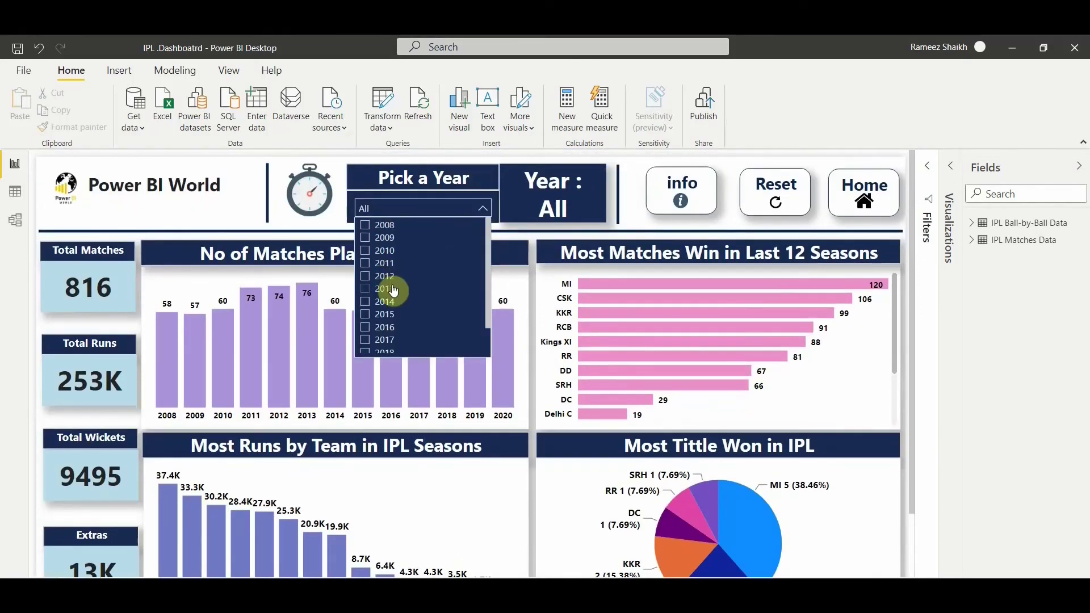
left_click(394, 289)
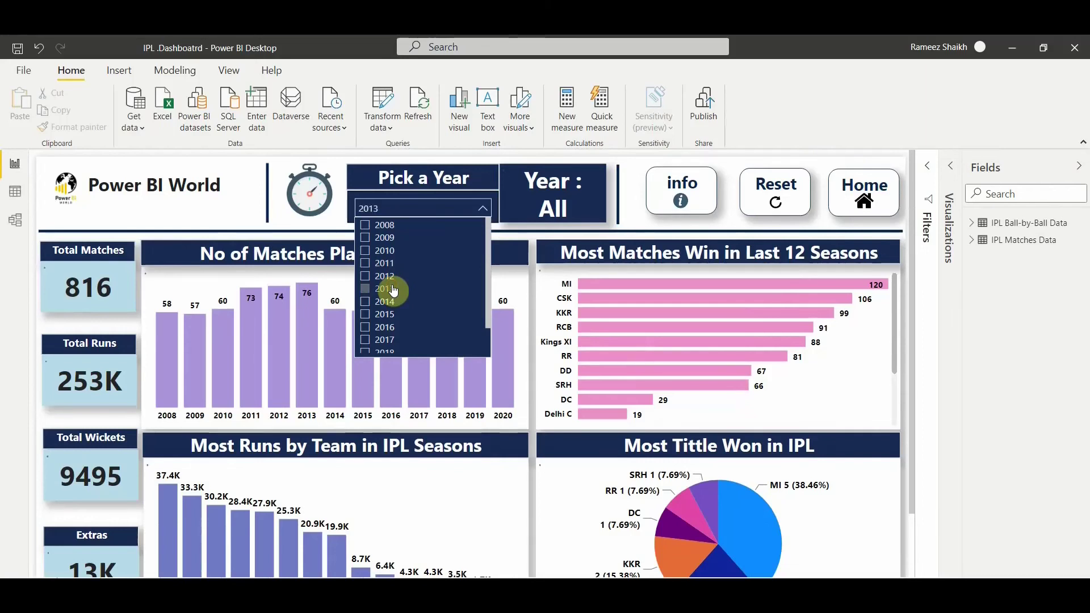
left_click(413, 179)
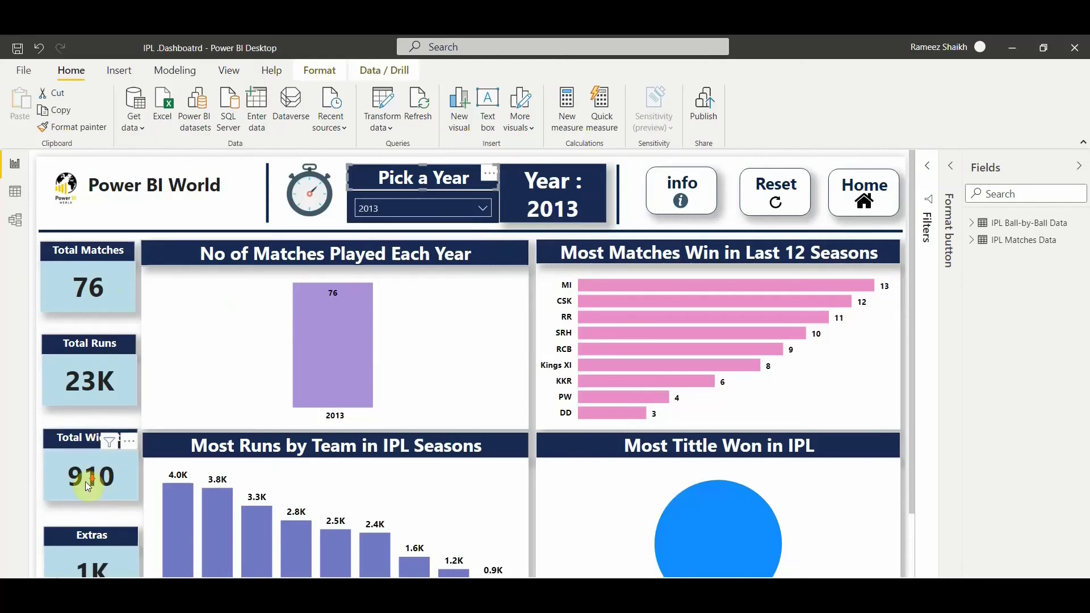
scroll(85, 481, "down", 2)
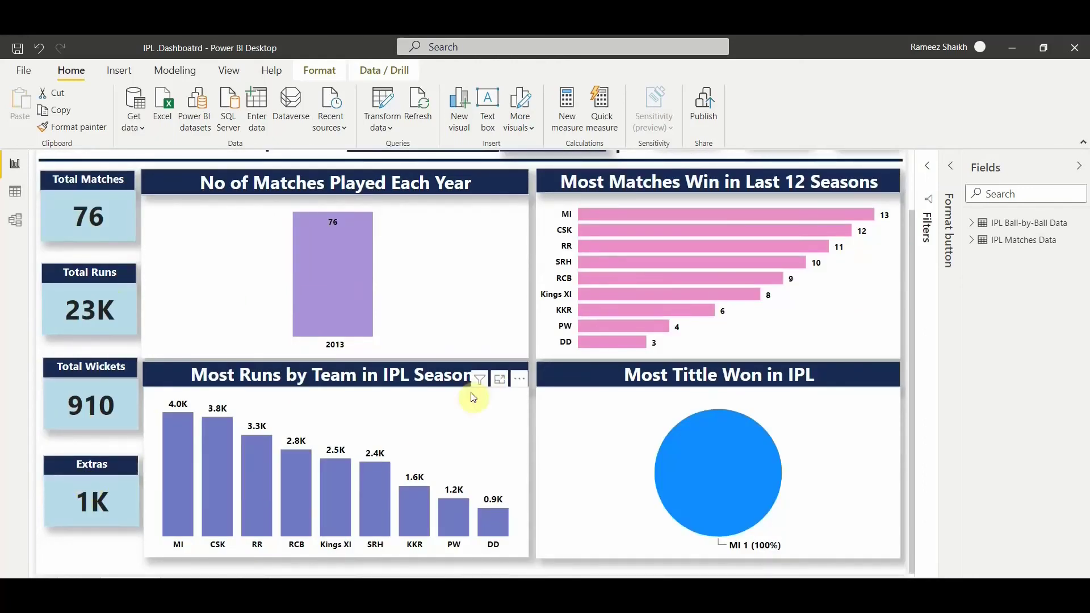
scroll(673, 274, "up", 2)
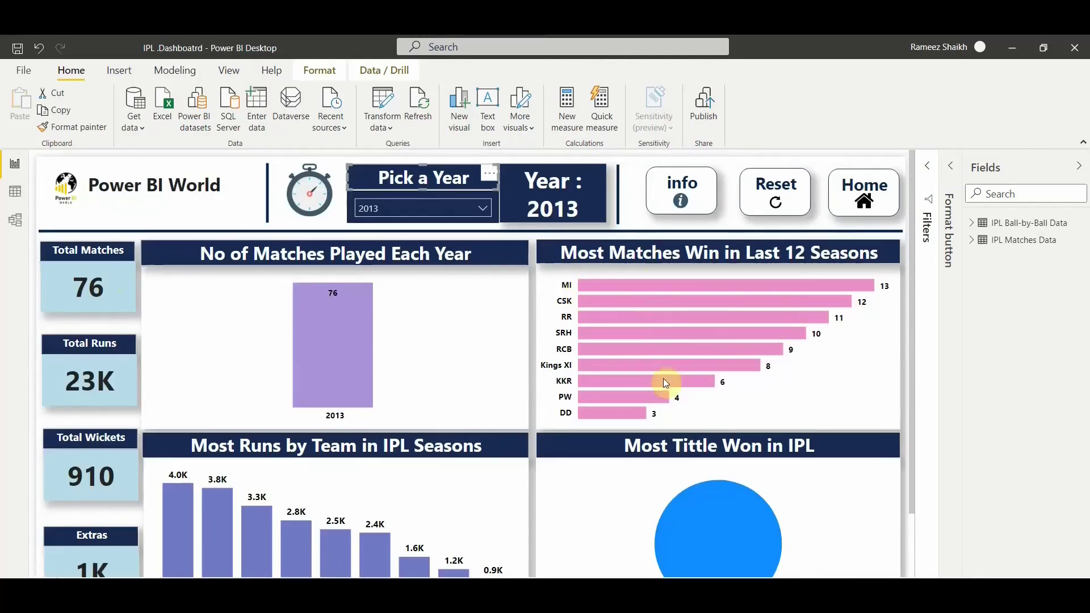
scroll(698, 409, "down", 2)
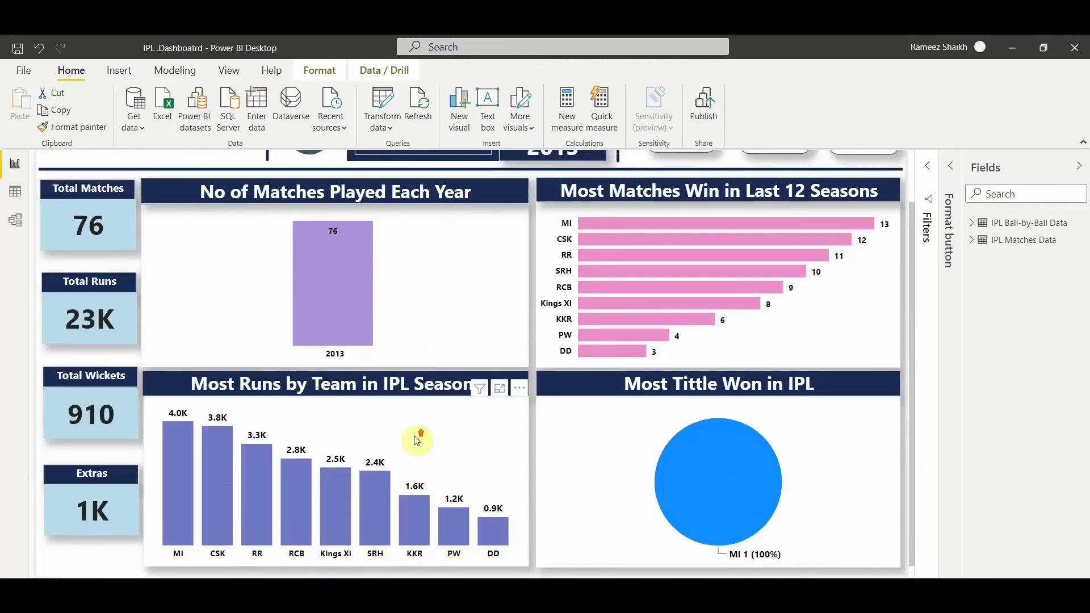
scroll(419, 437, "up", 2)
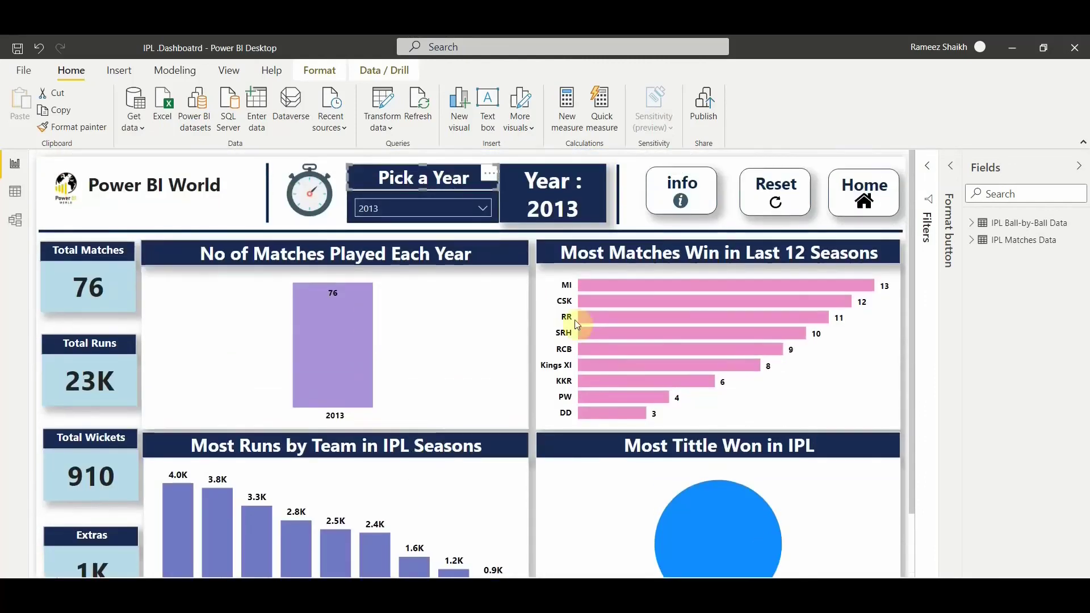
left_click(478, 213)
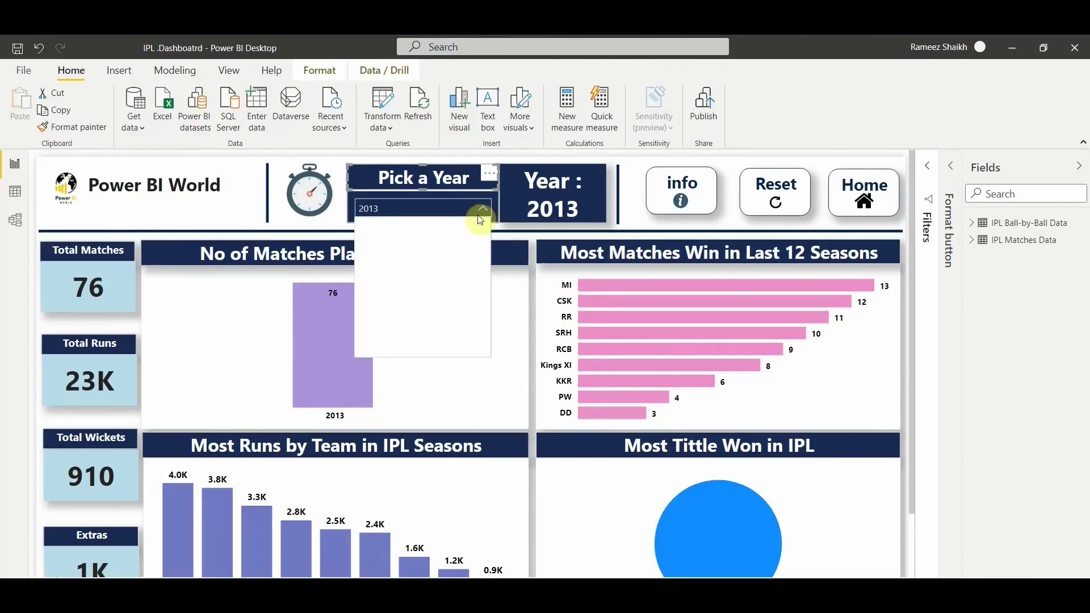
left_click(382, 291)
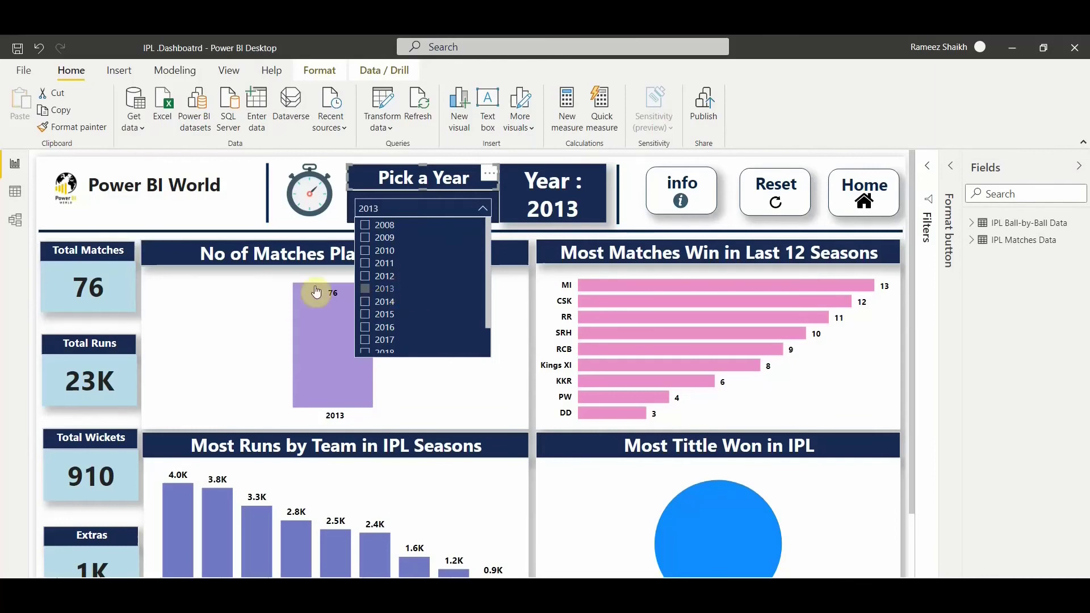
left_click(182, 255)
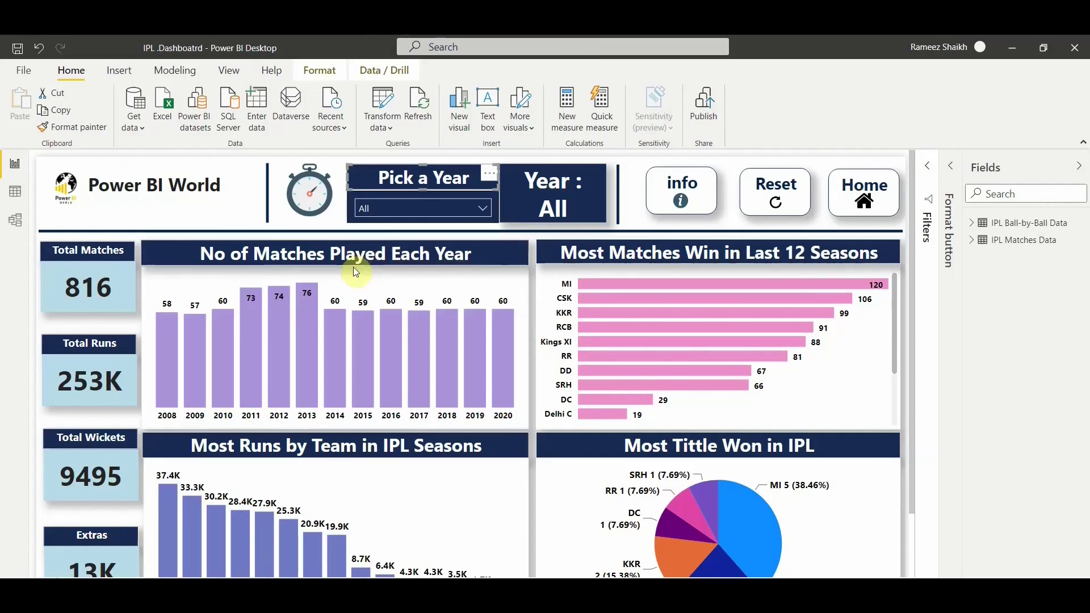
left_click(587, 260)
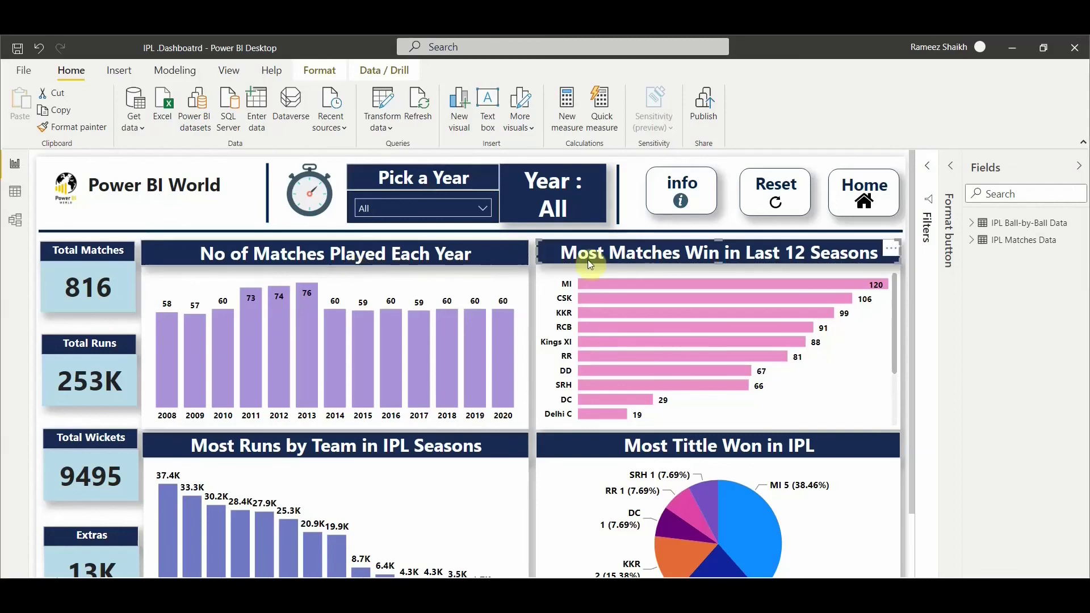